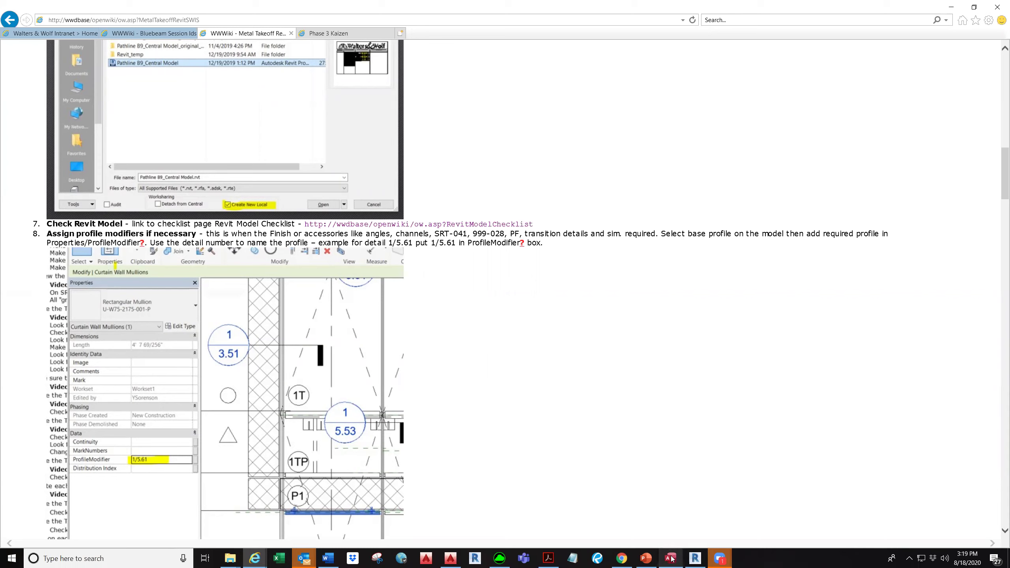
Switch to the Revit project and refresh the WW Takeoff Browser tables to match the model.
{"action": "mouse_move", "coordinate": [673, 561]}
{"action": "mouse_move", "coordinate": [702, 556]}
{"action": "left_click", "coordinate": [715, 521]}
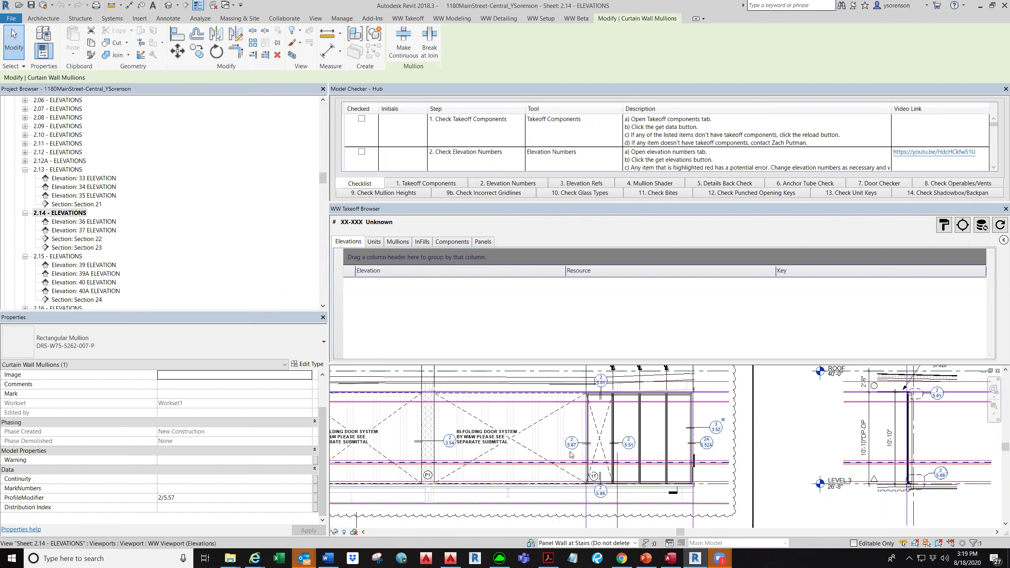
{"action": "scroll", "coordinate": [572, 445], "scroll_direction": "up", "scroll_amount": 3}
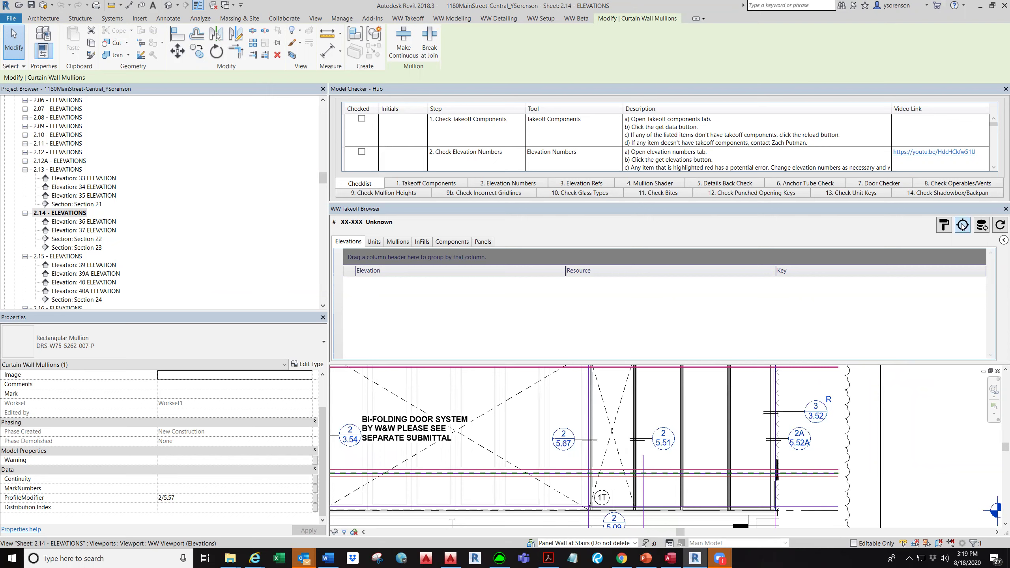
{"action": "left_click", "coordinate": [1000, 225]}
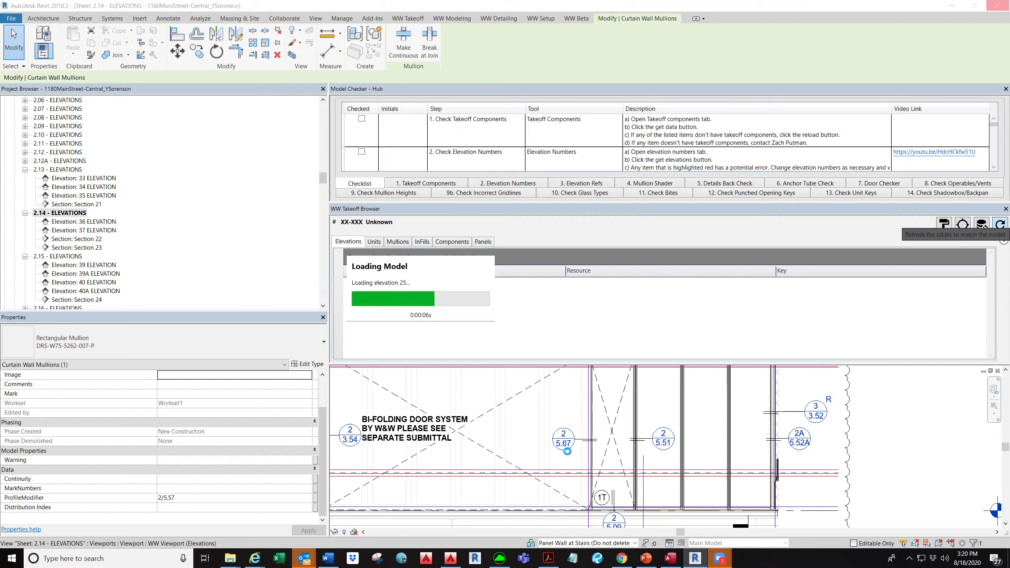
{"action": "key", "text": "alt+Tab"}
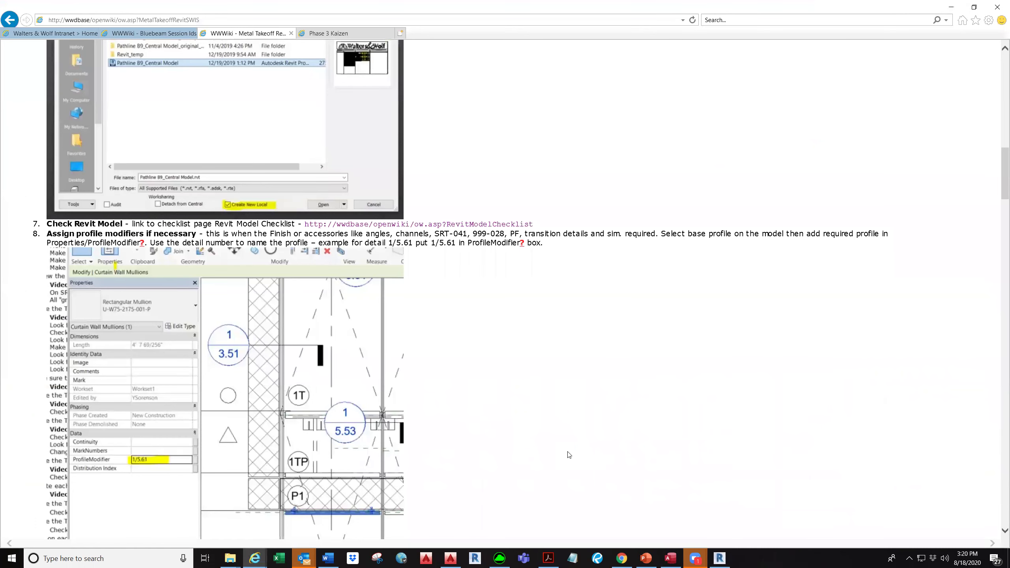
{"action": "left_click", "coordinate": [719, 558]}
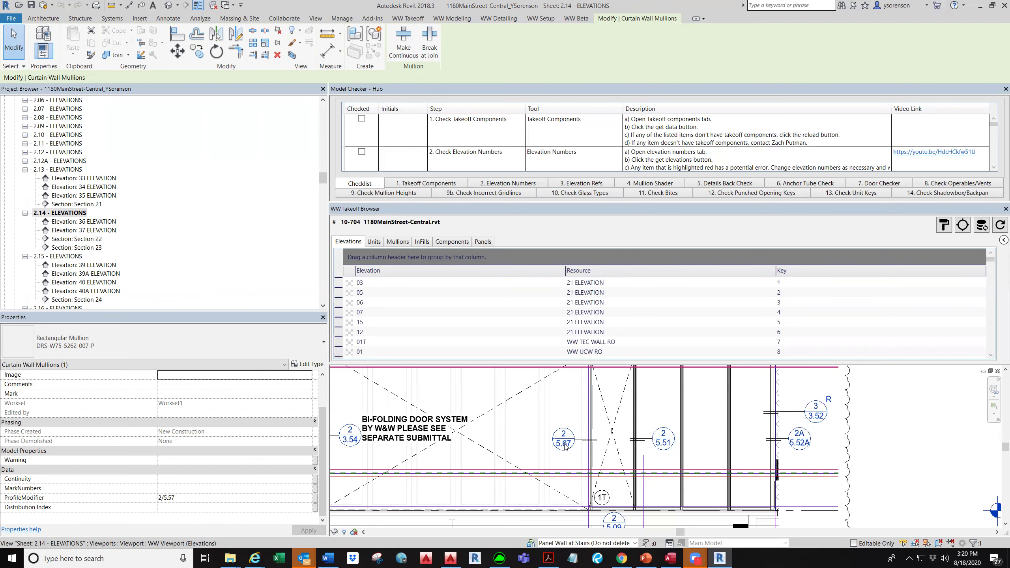
Activate the elevation 37 viewport on sheet 2.14 and inspect the type and ProfileModifier of the mullion at callout 2/5.67.
{"action": "scroll", "coordinate": [520, 454], "scroll_direction": "down", "scroll_amount": 1}
{"action": "left_click", "coordinate": [552, 446]}
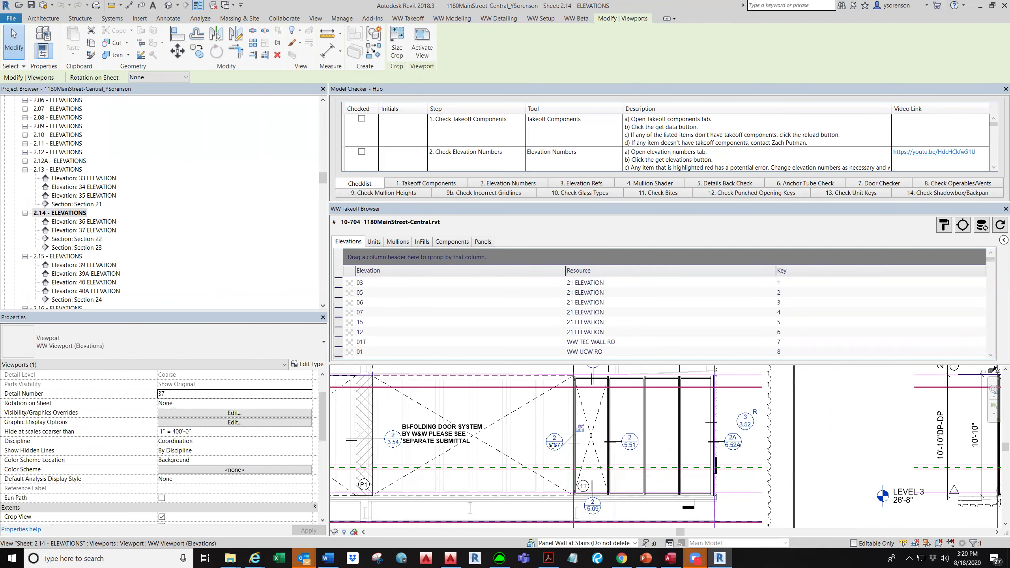
{"action": "double_click", "coordinate": [552, 445]}
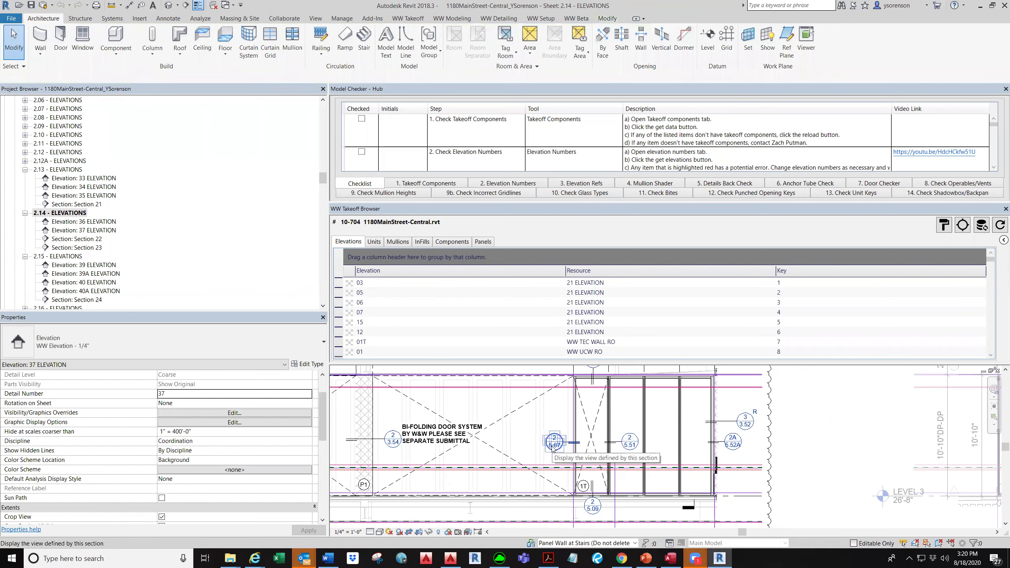
{"action": "scroll", "coordinate": [567, 446], "scroll_direction": "up", "scroll_amount": 1}
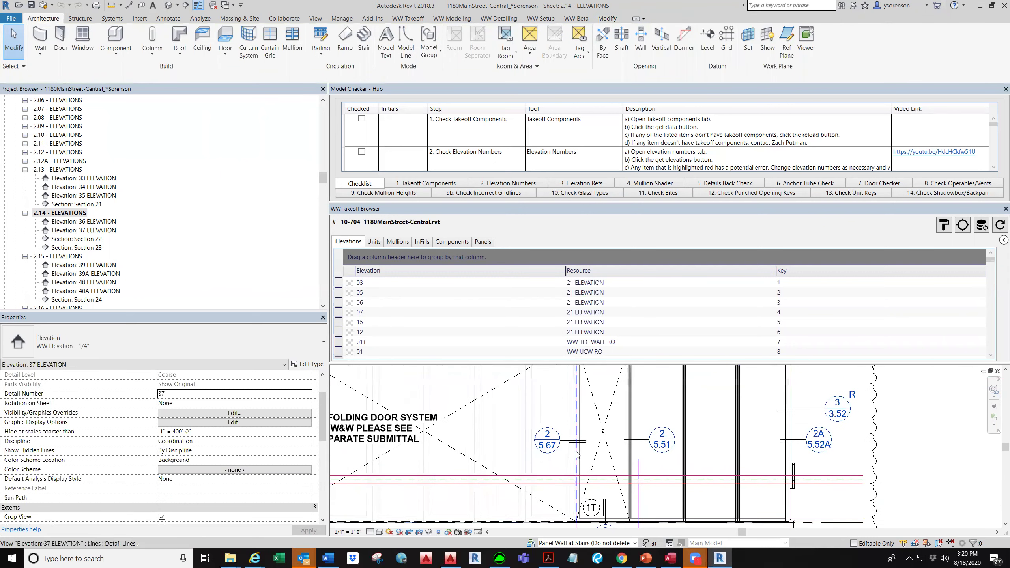
{"action": "left_click", "coordinate": [577, 453]}
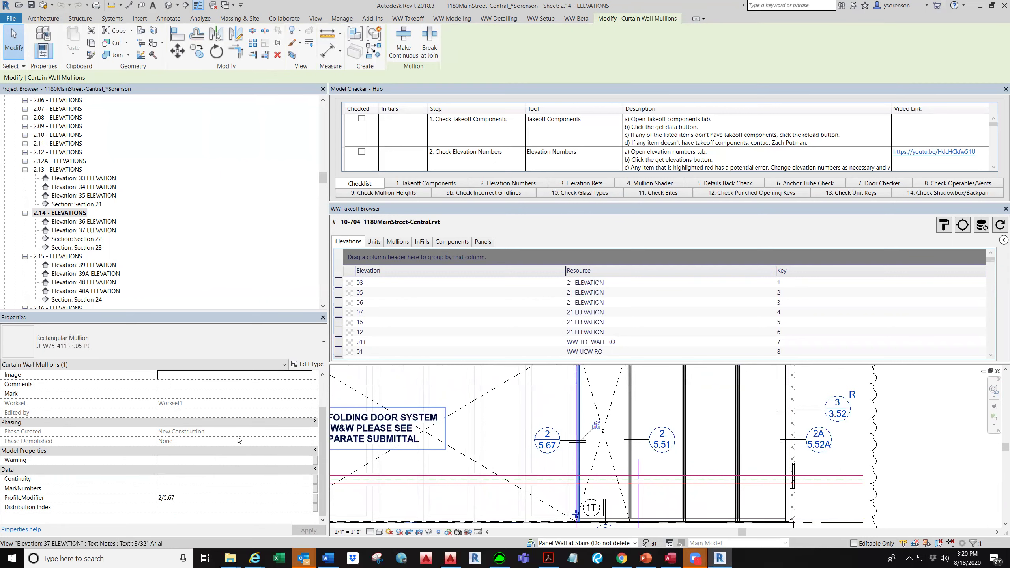
{"action": "scroll", "coordinate": [197, 416], "scroll_direction": "up", "scroll_amount": 1}
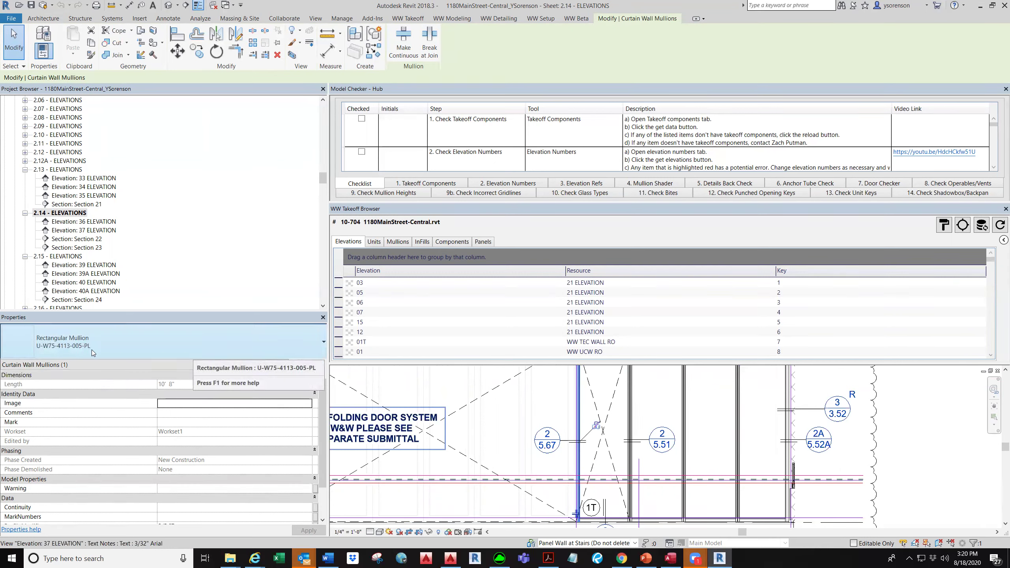
{"action": "scroll", "coordinate": [201, 383], "scroll_direction": "down", "scroll_amount": 1}
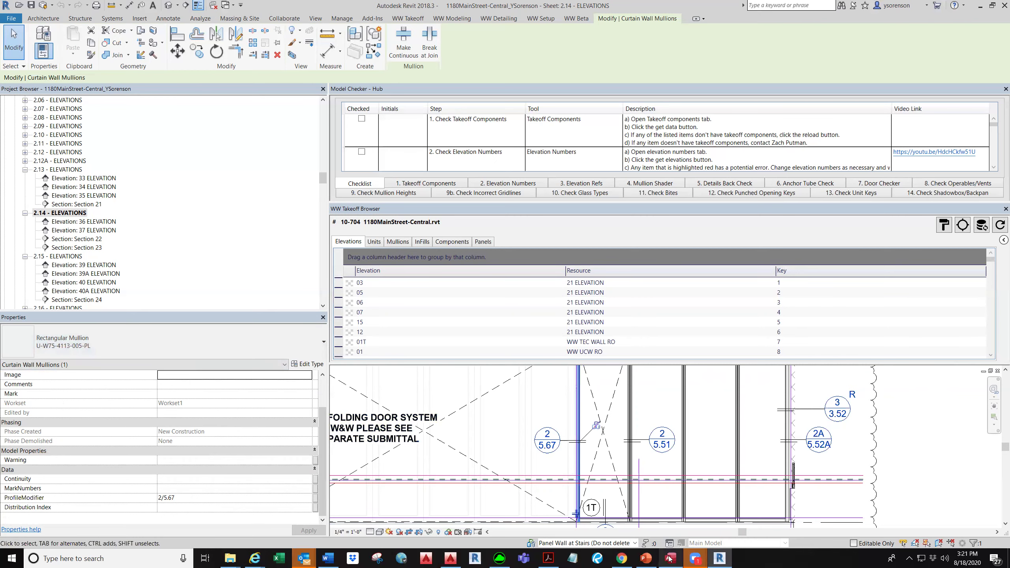
Switch to AutoCAD to examine the base profile drawing U-W75-4113-005-PL, and put its window away again.
{"action": "left_click", "coordinate": [452, 558]}
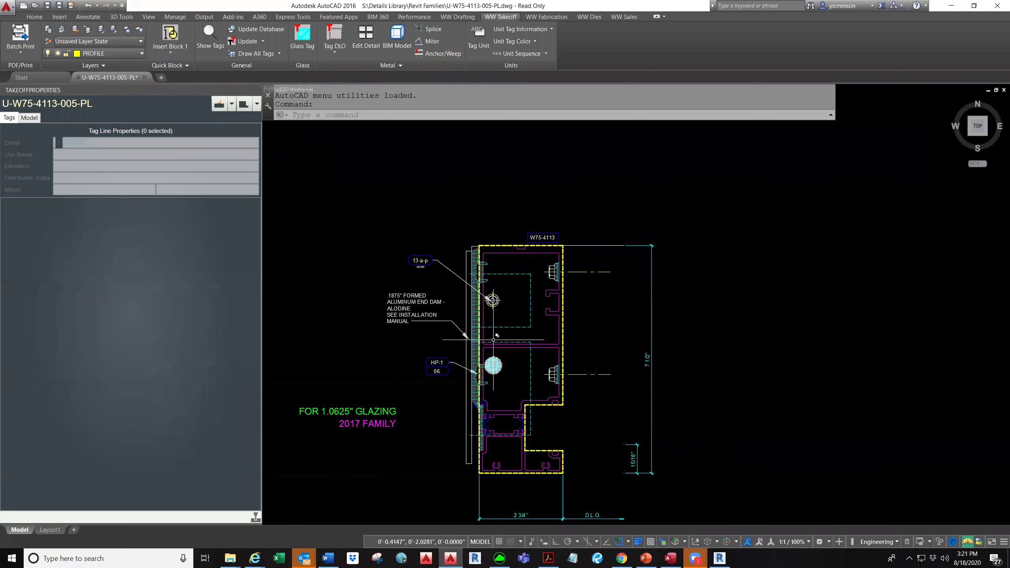
{"action": "left_click", "coordinate": [559, 474]}
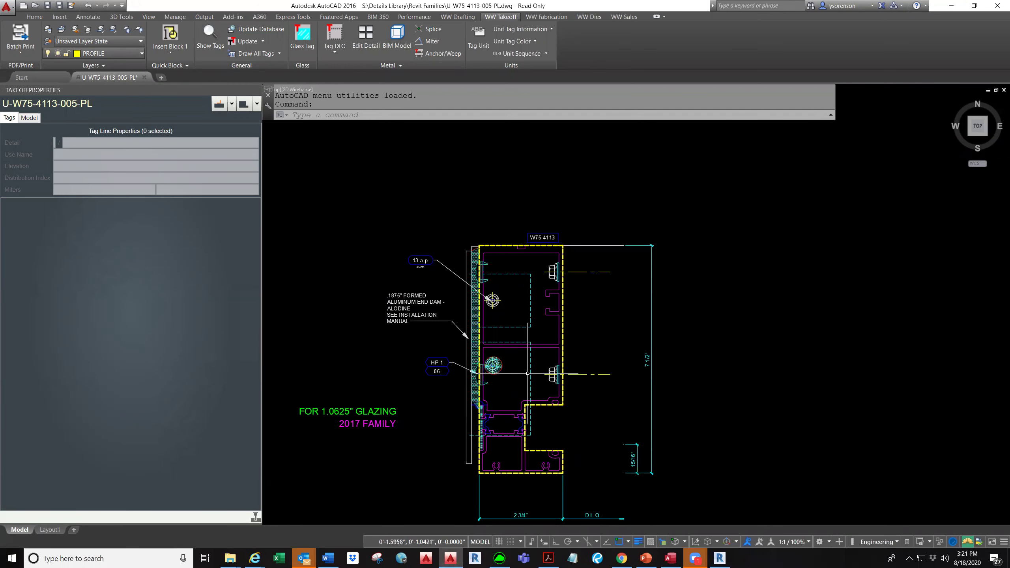
{"action": "left_click", "coordinate": [959, 6]}
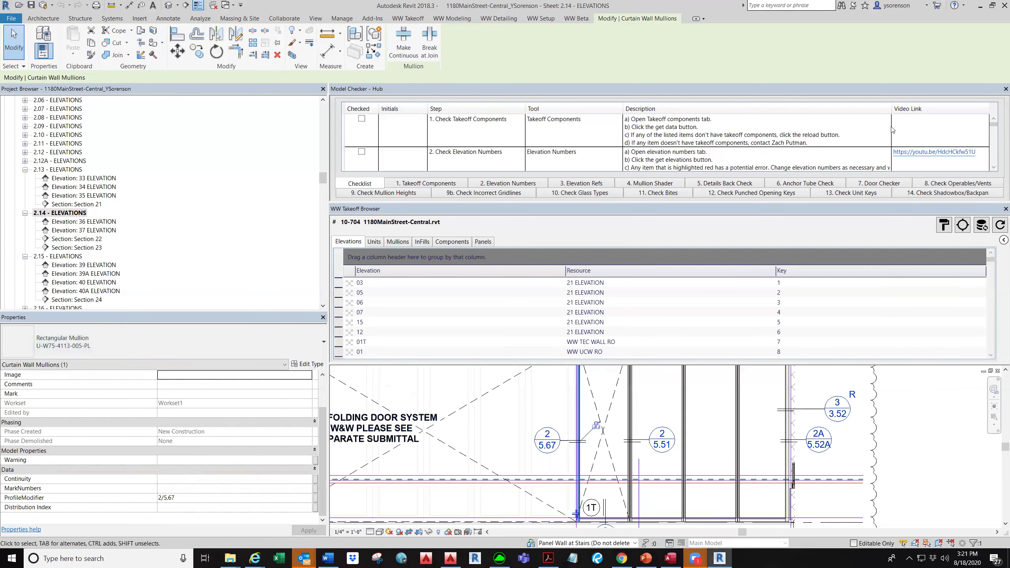
Examine the right jamb detail 2/5.67, and return to sheet 2.14 with the mullion beside its callout selected.
{"action": "key", "text": "Escape"}
{"action": "double_click", "coordinate": [547, 441]}
{"action": "scroll", "coordinate": [700, 499], "scroll_direction": "up", "scroll_amount": 1}
{"action": "scroll", "coordinate": [558, 502], "scroll_direction": "up", "scroll_amount": 1}
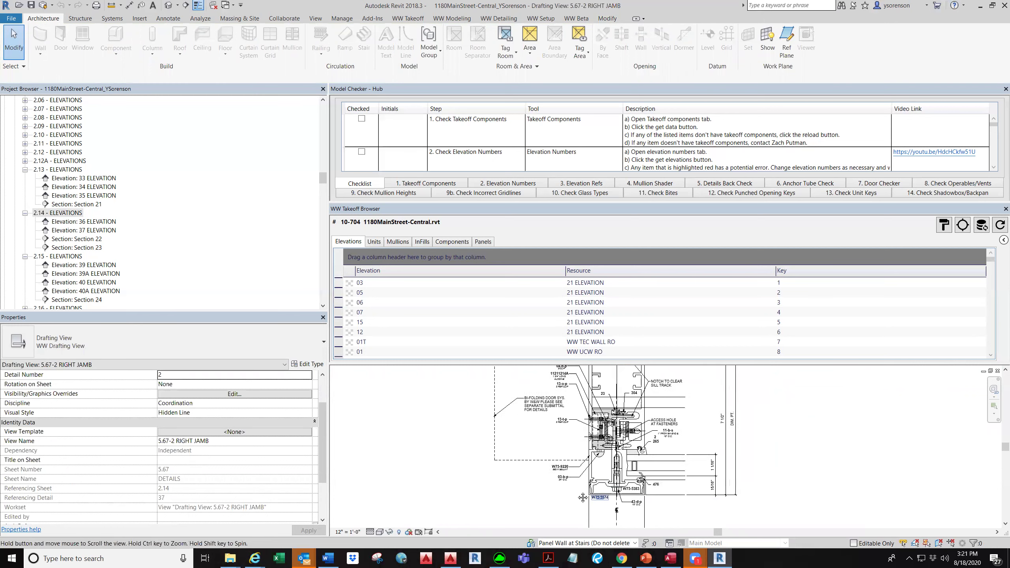
{"action": "scroll", "coordinate": [557, 502], "scroll_direction": "down", "scroll_amount": 2}
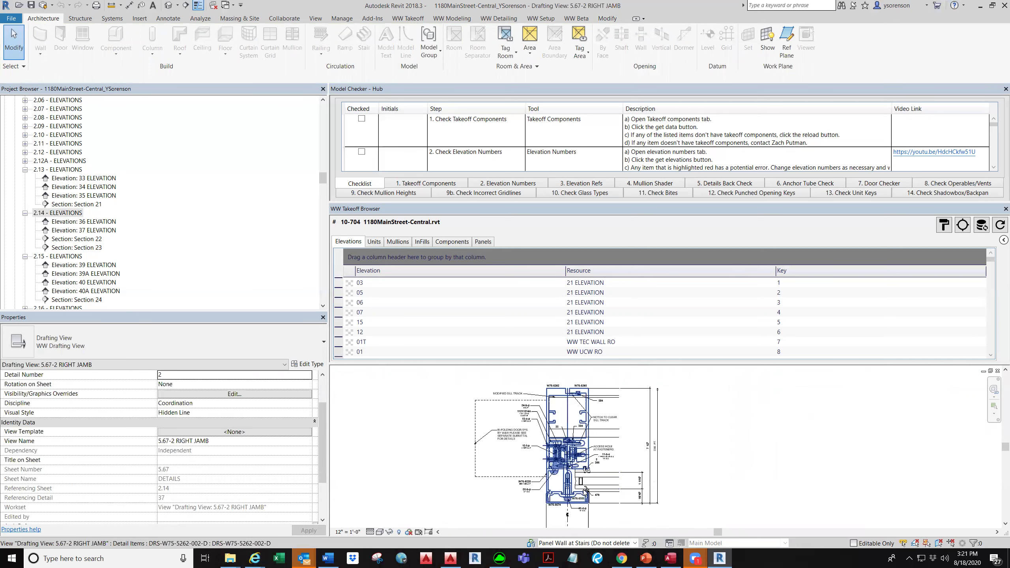
{"action": "scroll", "coordinate": [559, 460], "scroll_direction": "up", "scroll_amount": 2}
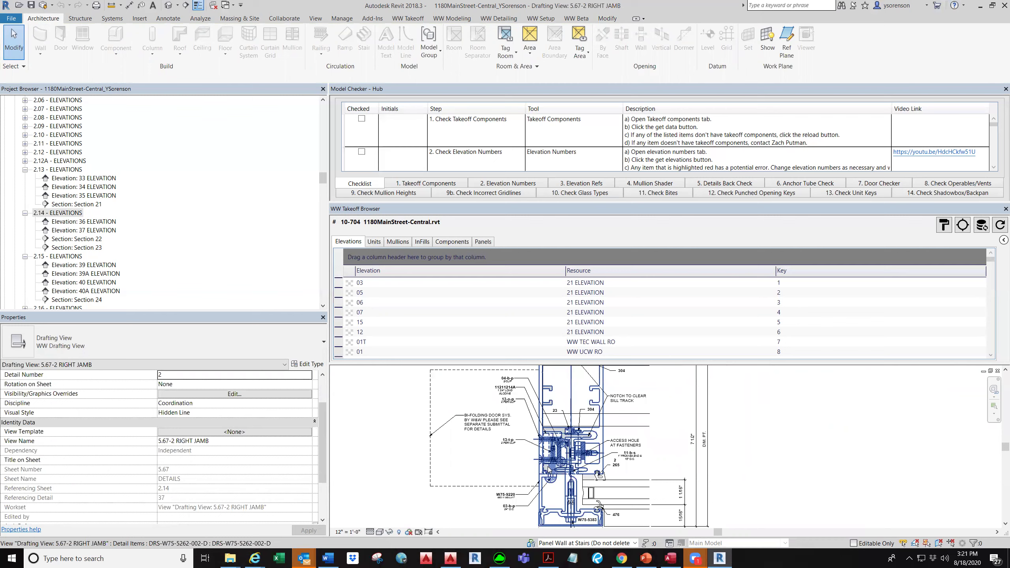
{"action": "scroll", "coordinate": [549, 470], "scroll_direction": "down", "scroll_amount": 1}
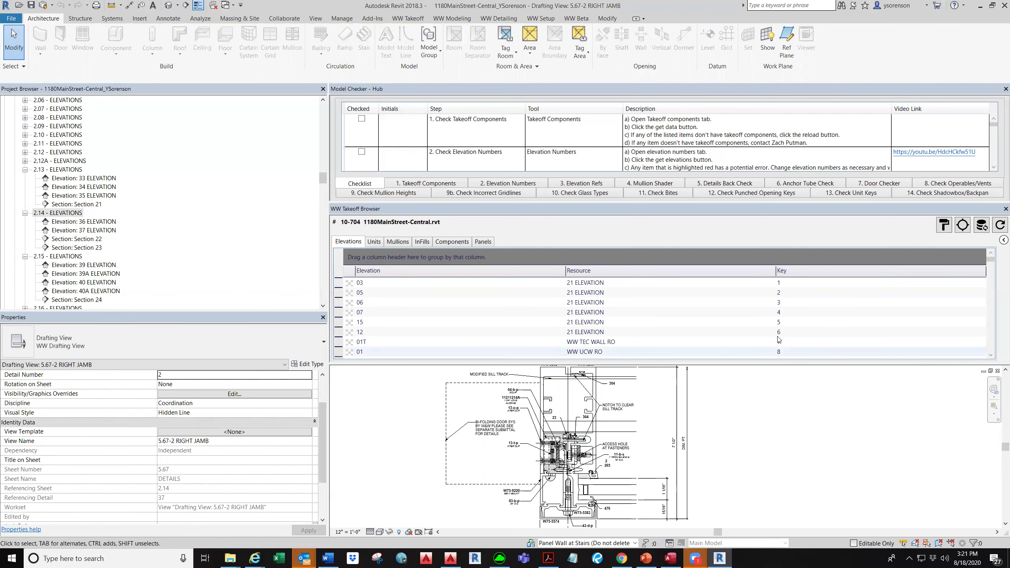
{"action": "key", "text": "ctrl+Tab"}
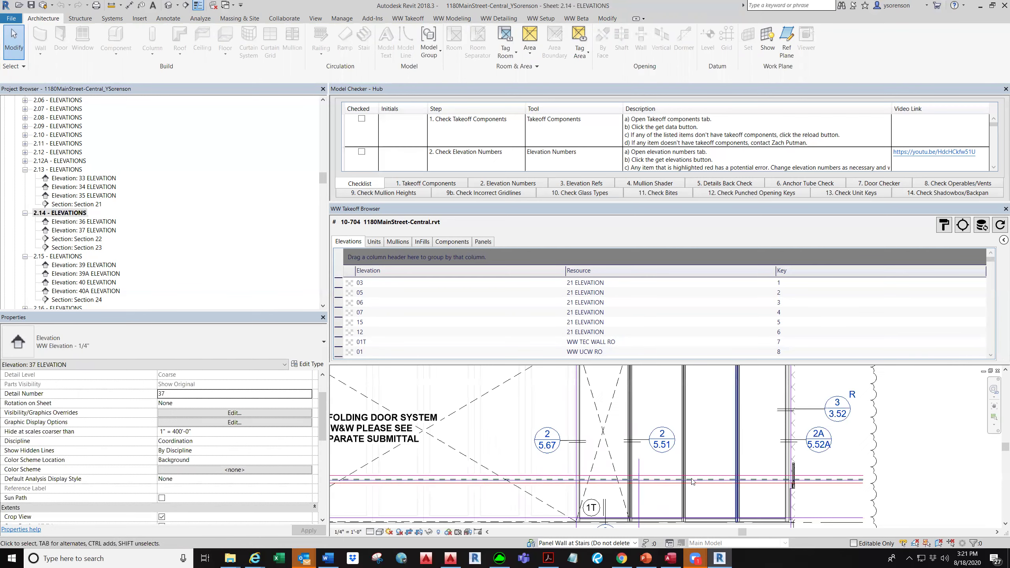
{"action": "left_click", "coordinate": [580, 461]}
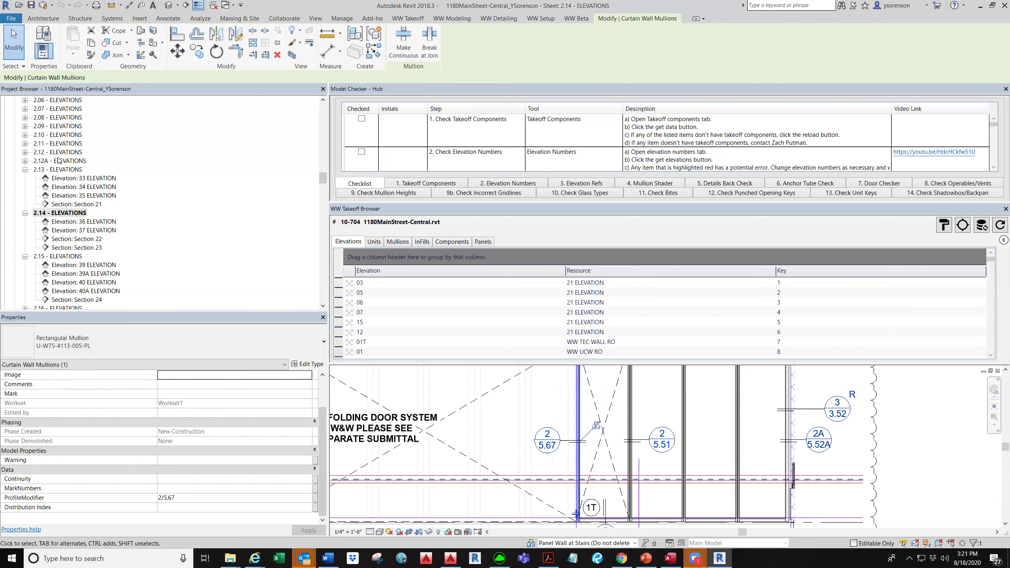
Open sheet 2.10 and examine the mullions and caulk joint beside door 201 in elevation 25.
{"action": "left_click", "coordinate": [54, 136]}
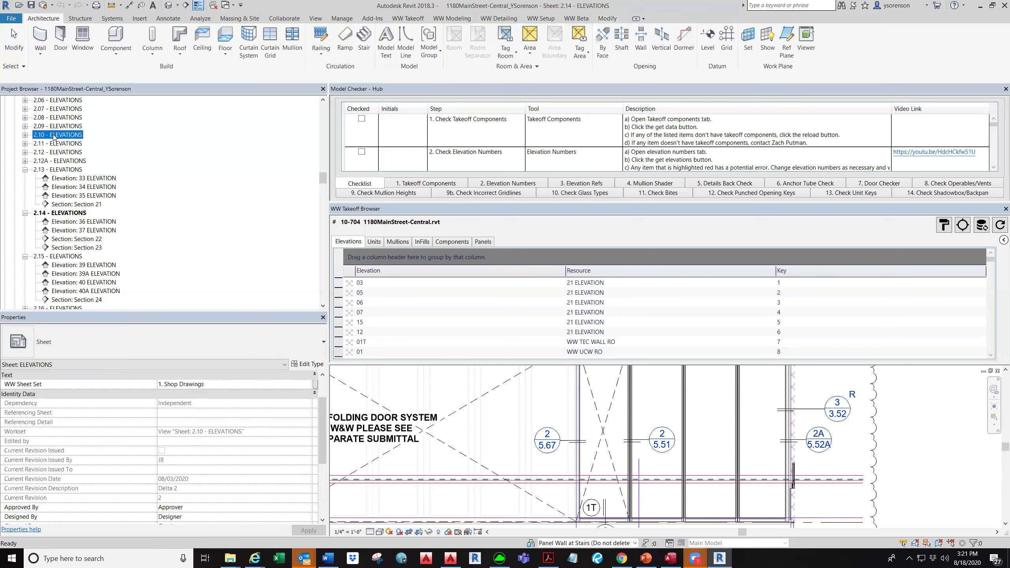
{"action": "double_click", "coordinate": [55, 135]}
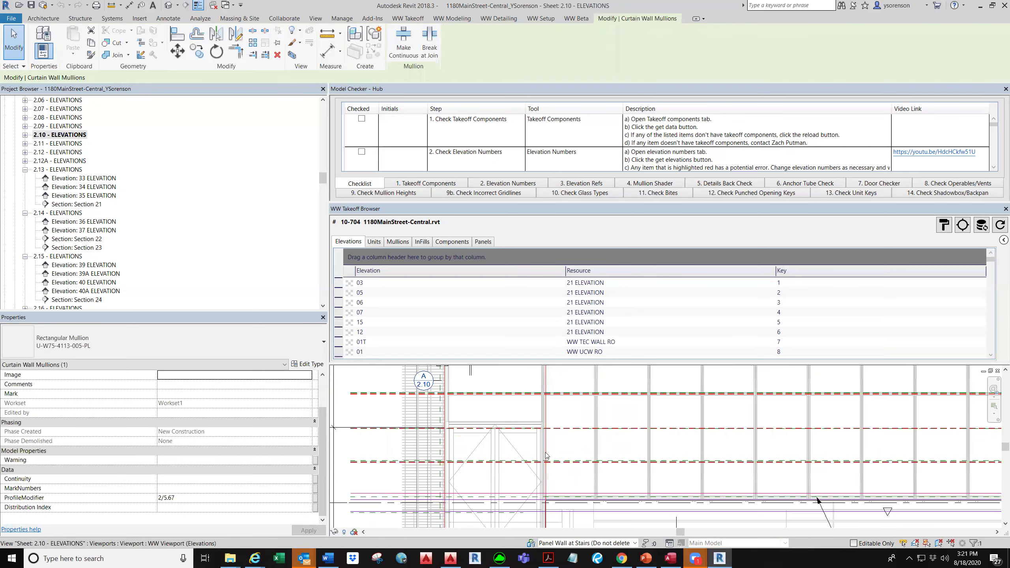
{"action": "scroll", "coordinate": [547, 456], "scroll_direction": "down", "scroll_amount": 3}
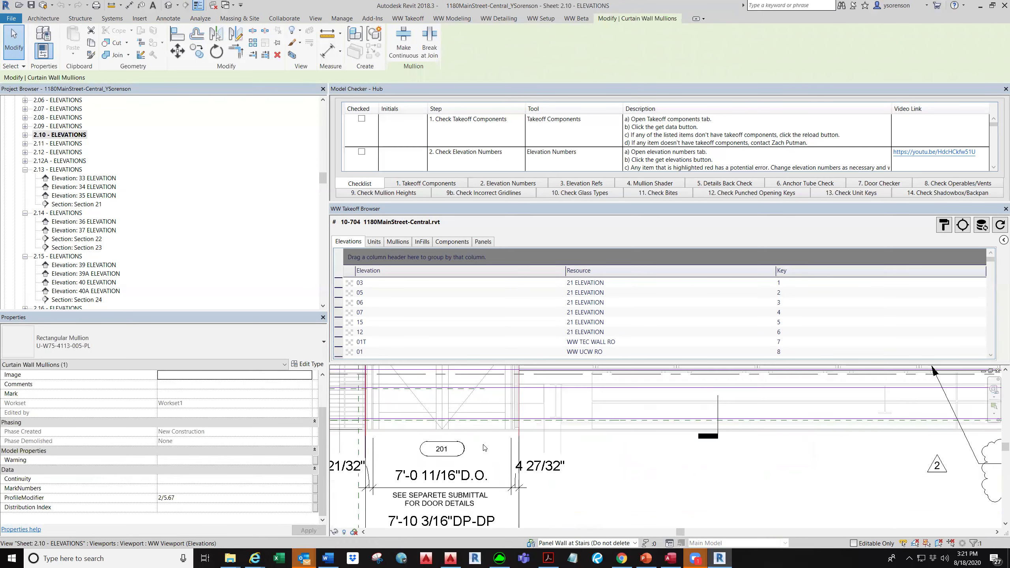
{"action": "scroll", "coordinate": [484, 448], "scroll_direction": "up", "scroll_amount": 3}
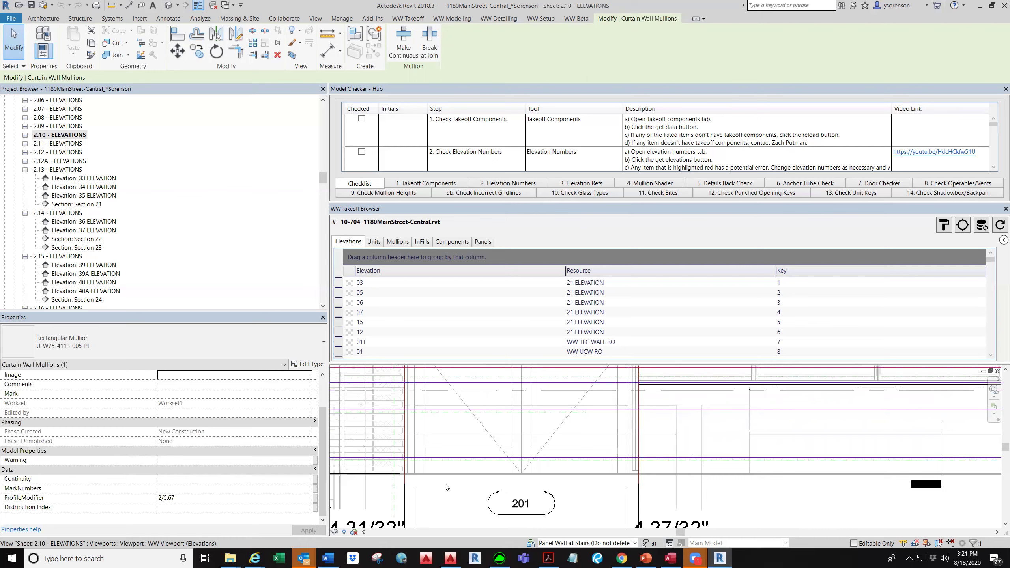
{"action": "key", "text": "Escape"}
{"action": "scroll", "coordinate": [455, 483], "scroll_direction": "down", "scroll_amount": 3}
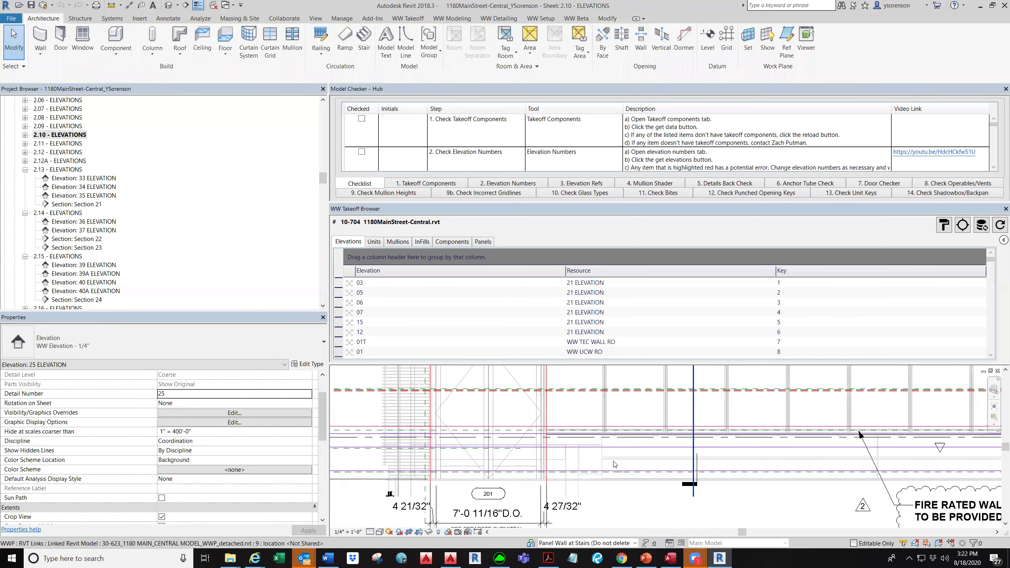
{"action": "scroll", "coordinate": [557, 421], "scroll_direction": "up", "scroll_amount": 2}
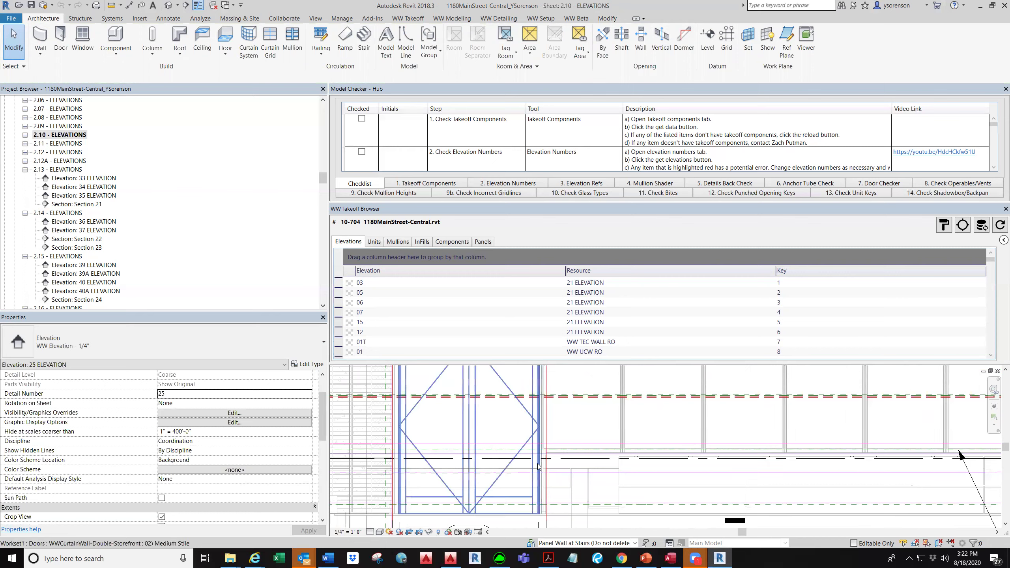
{"action": "scroll", "coordinate": [540, 468], "scroll_direction": "up", "scroll_amount": 1}
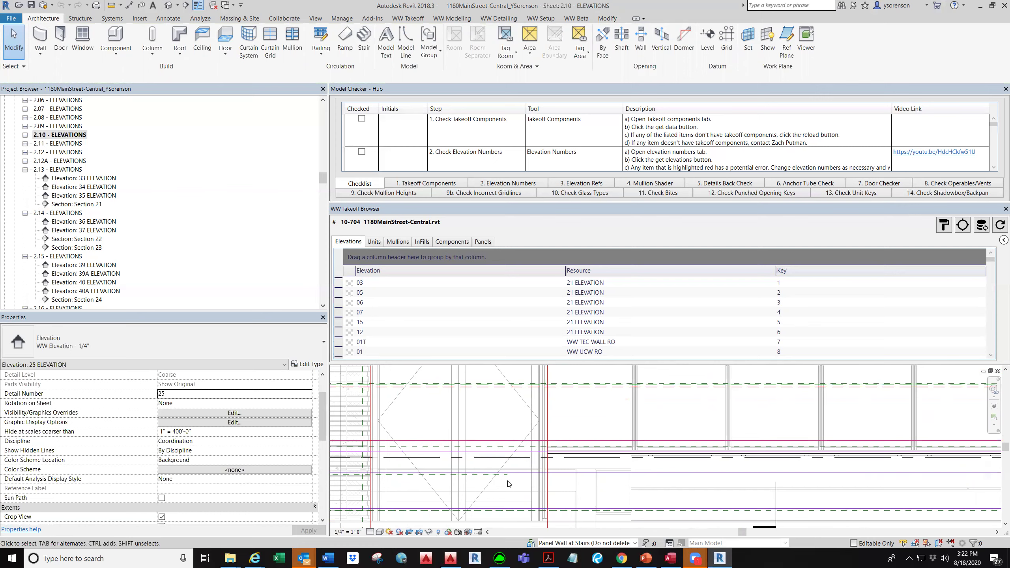
{"action": "scroll", "coordinate": [546, 456], "scroll_direction": "up", "scroll_amount": 1}
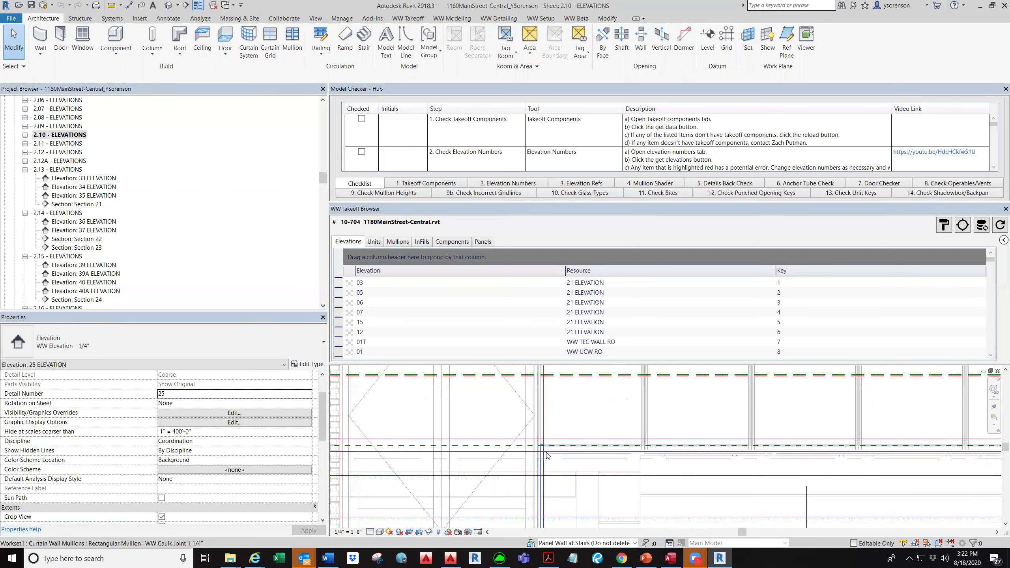
{"action": "scroll", "coordinate": [547, 456], "scroll_direction": "up", "scroll_amount": 2}
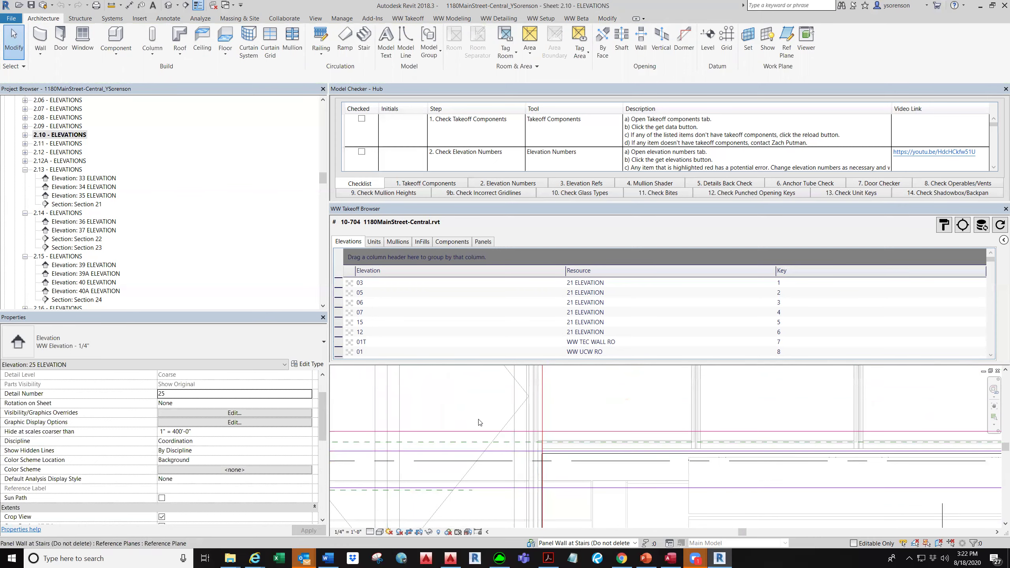
List the takeoff mullions with the Name column first, sorted ascending and grouped by Name.
{"action": "left_click", "coordinate": [397, 243]}
{"action": "left_click_drag", "start_coordinate": [785, 271], "coordinate": [371, 270]}
{"action": "left_click_drag", "start_coordinate": [775, 273], "coordinate": [406, 270]}
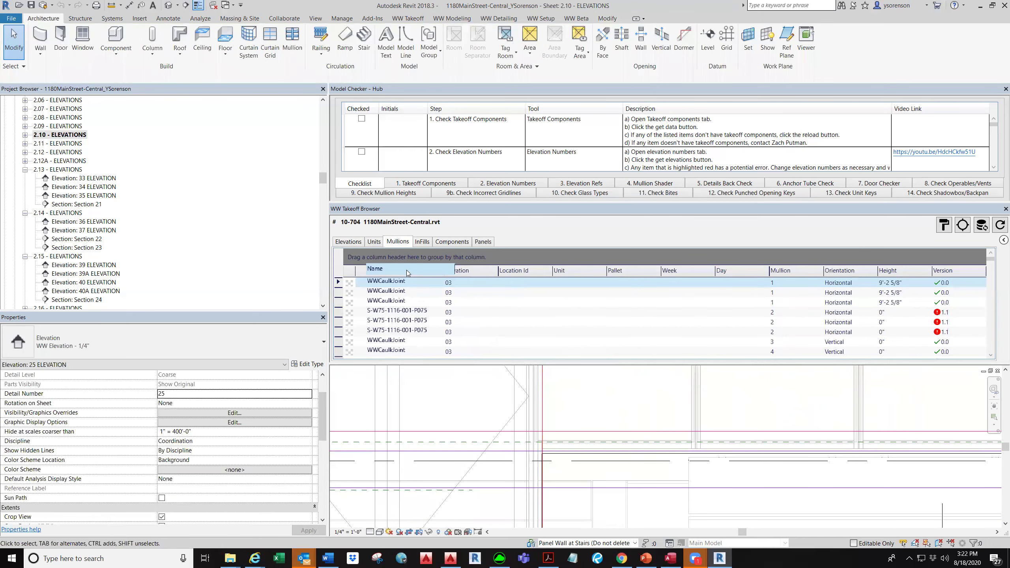
{"action": "left_click", "coordinate": [427, 271]}
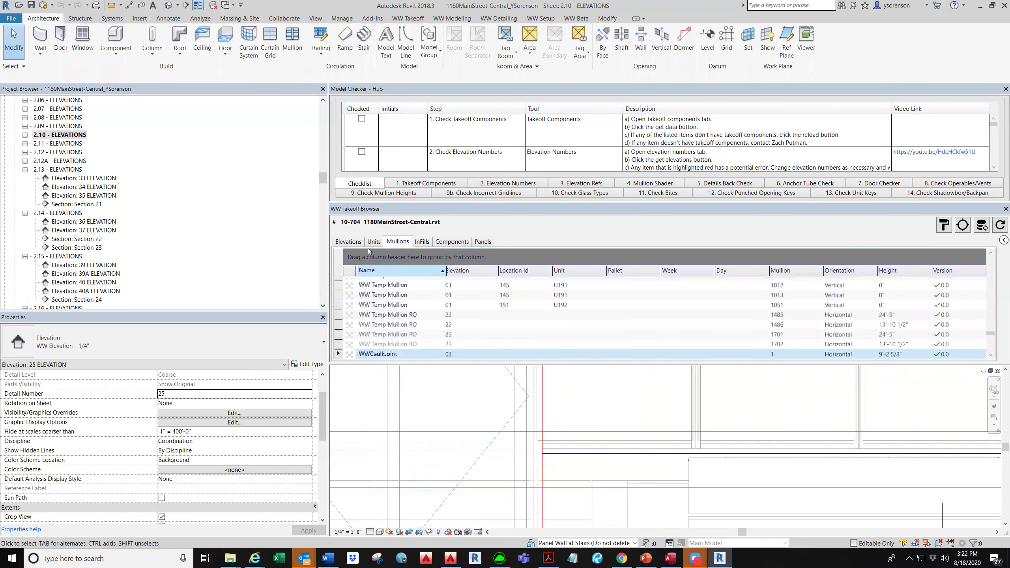
{"action": "left_click_drag", "start_coordinate": [394, 267], "coordinate": [376, 252]}
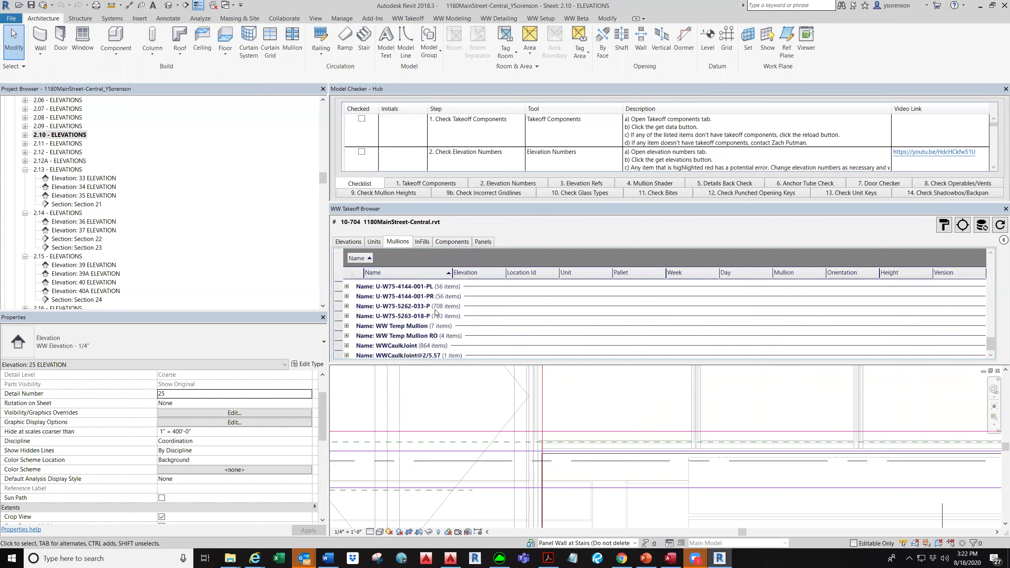
Review the grouped mullion names throughout the takeoff list for entries carrying an @ detail-number suffix, ending at the WWCaulkJoint groups.
{"action": "scroll", "coordinate": [437, 330], "scroll_direction": "up", "scroll_amount": 2}
{"action": "scroll", "coordinate": [440, 301], "scroll_direction": "up", "scroll_amount": 3}
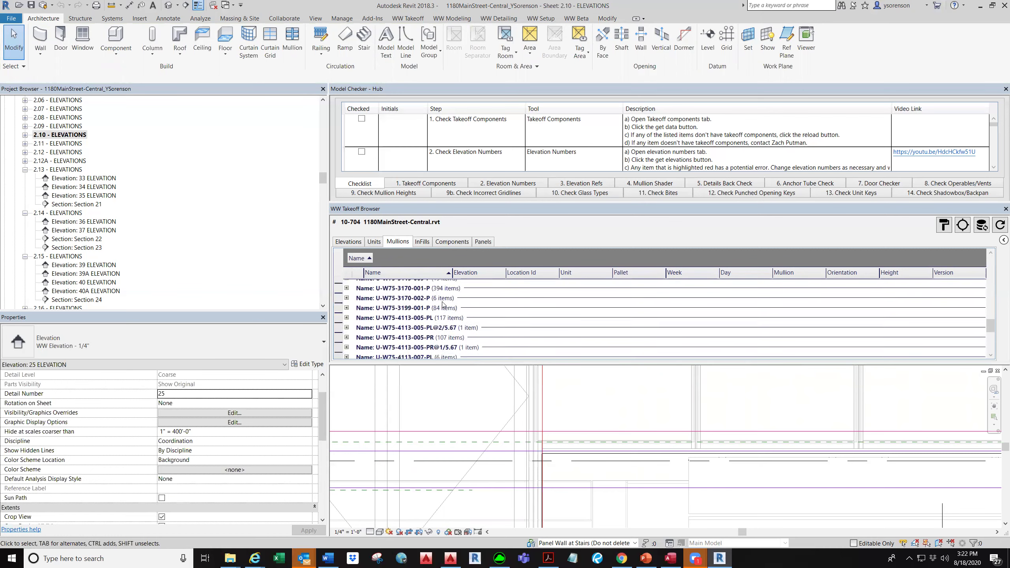
{"action": "scroll", "coordinate": [447, 336], "scroll_direction": "up", "scroll_amount": 5}
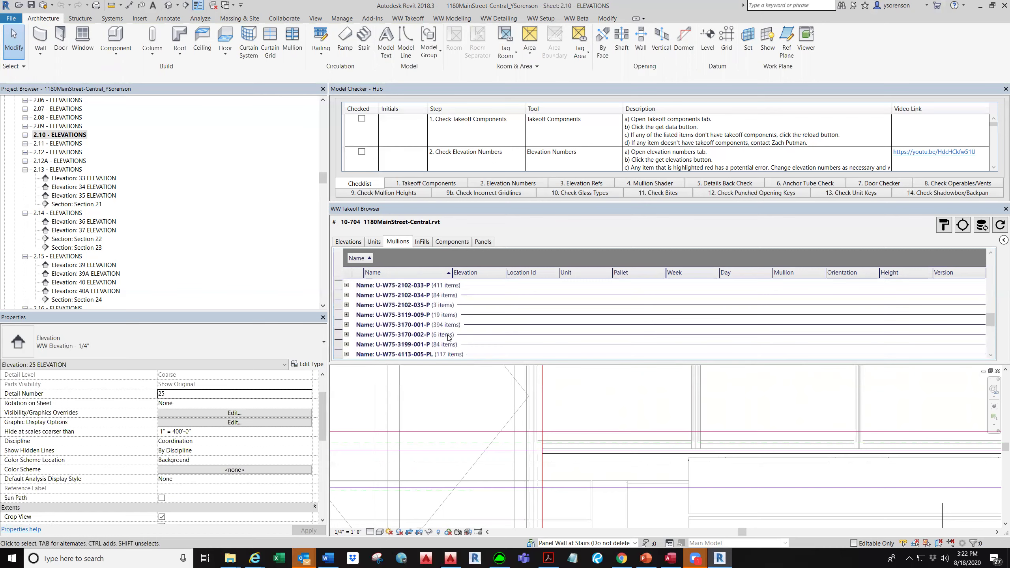
{"action": "scroll", "coordinate": [444, 330], "scroll_direction": "up", "scroll_amount": 3}
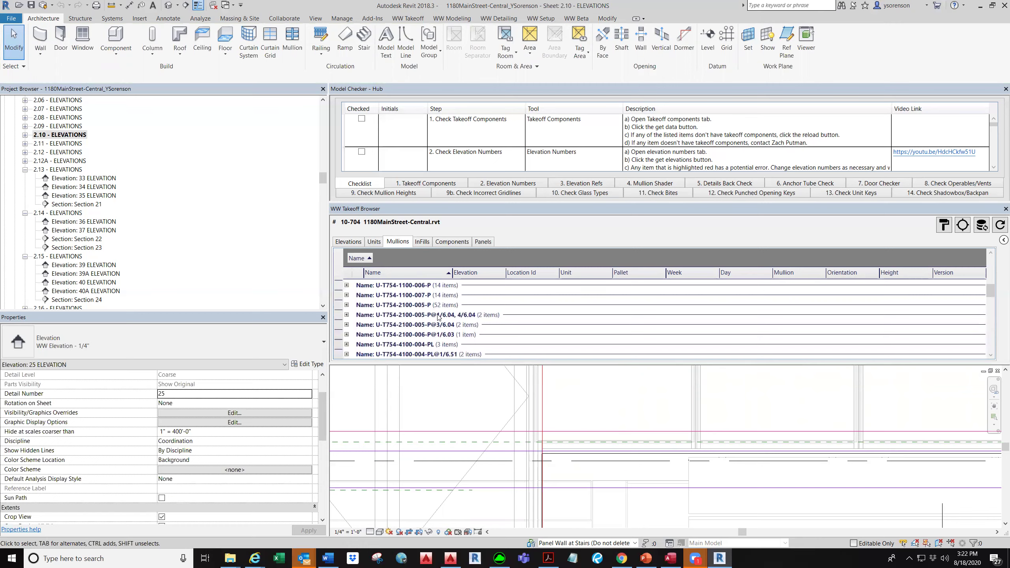
{"action": "scroll", "coordinate": [435, 324], "scroll_direction": "up", "scroll_amount": 5}
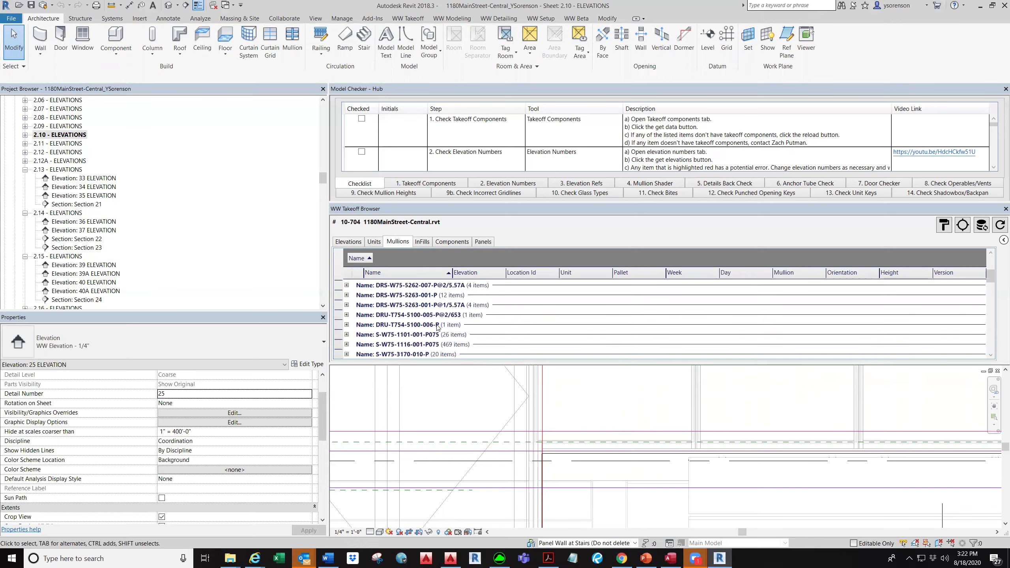
{"action": "scroll", "coordinate": [437, 327], "scroll_direction": "up", "scroll_amount": 1}
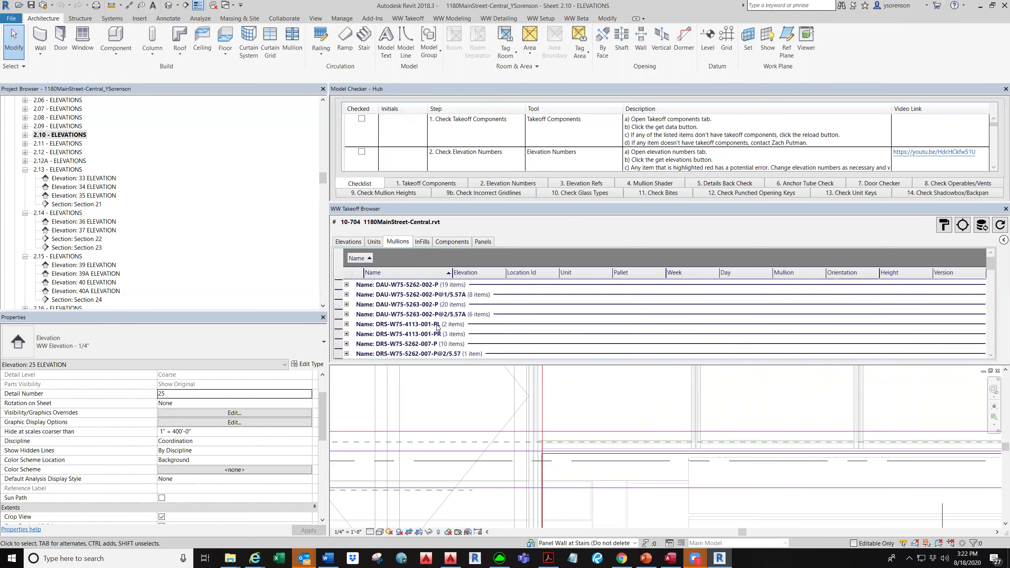
{"action": "scroll", "coordinate": [437, 327], "scroll_direction": "down", "scroll_amount": 3}
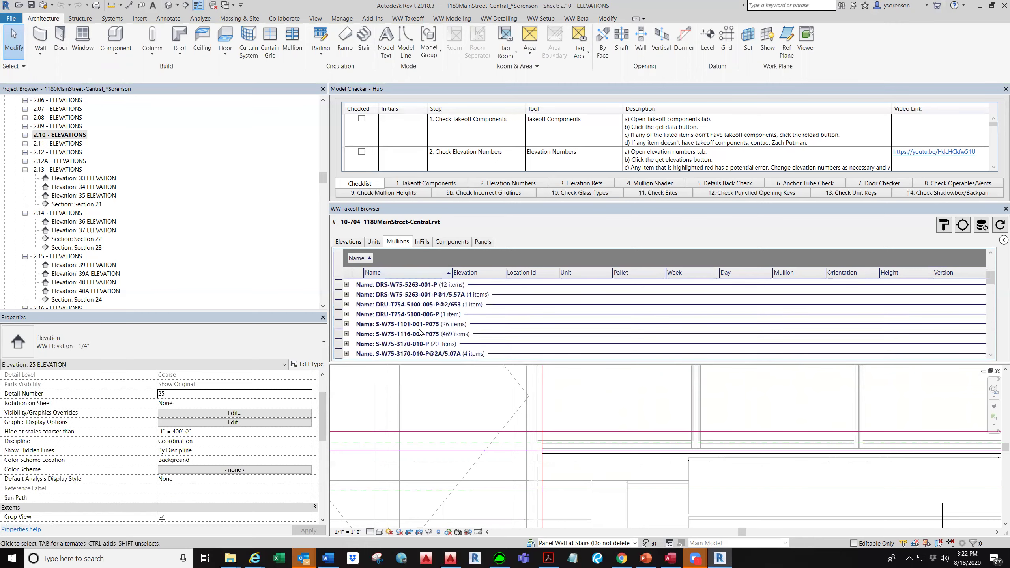
{"action": "scroll", "coordinate": [420, 332], "scroll_direction": "down", "scroll_amount": 5}
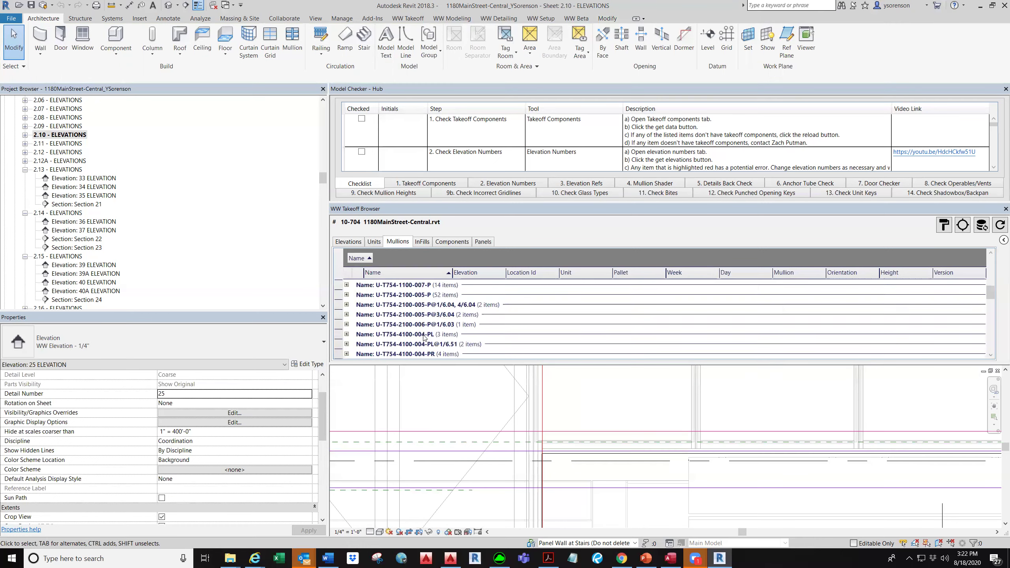
{"action": "scroll", "coordinate": [424, 338], "scroll_direction": "down", "scroll_amount": 3}
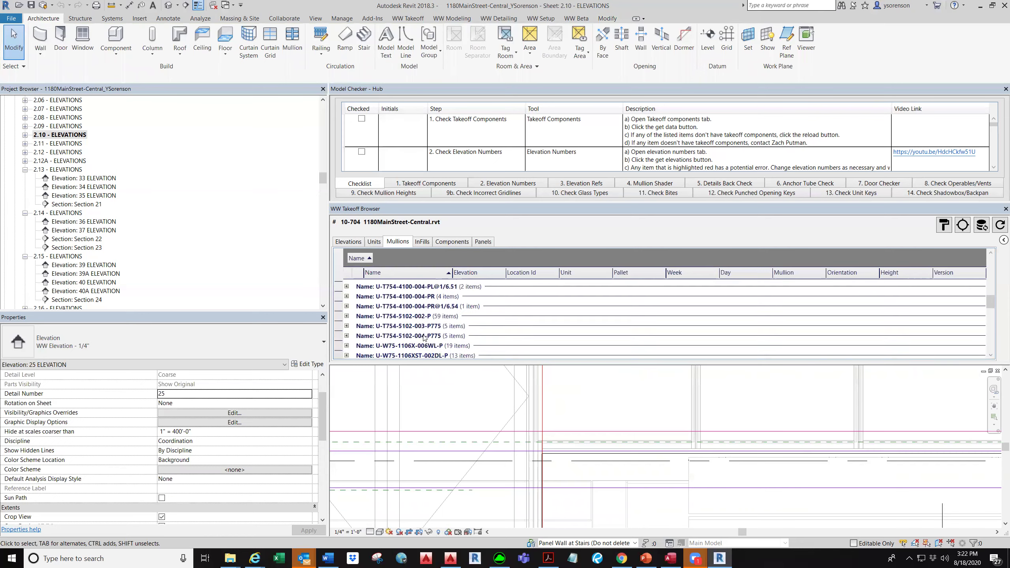
{"action": "scroll", "coordinate": [423, 338], "scroll_direction": "down", "scroll_amount": 6}
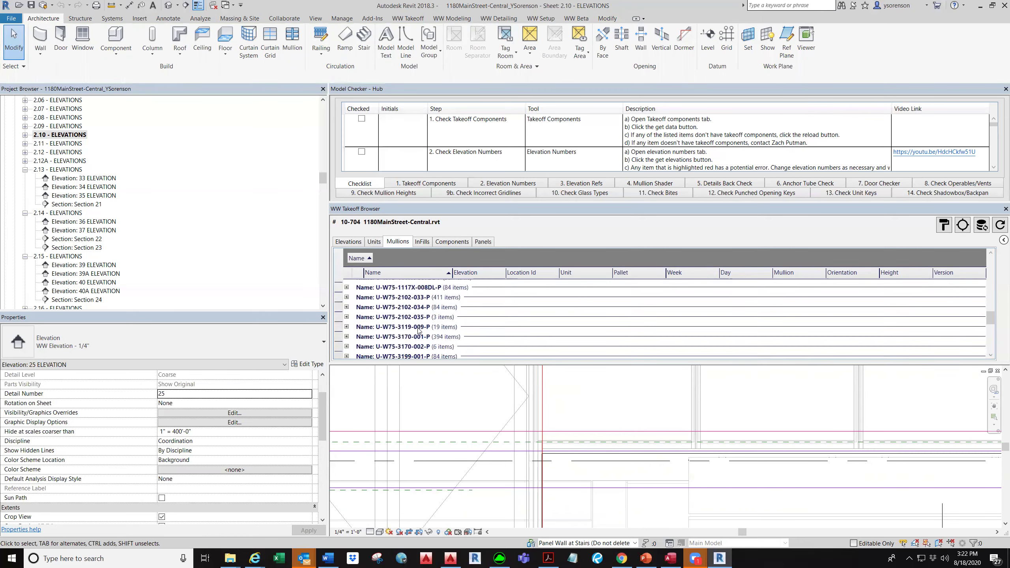
{"action": "scroll", "coordinate": [419, 333], "scroll_direction": "down", "scroll_amount": 6}
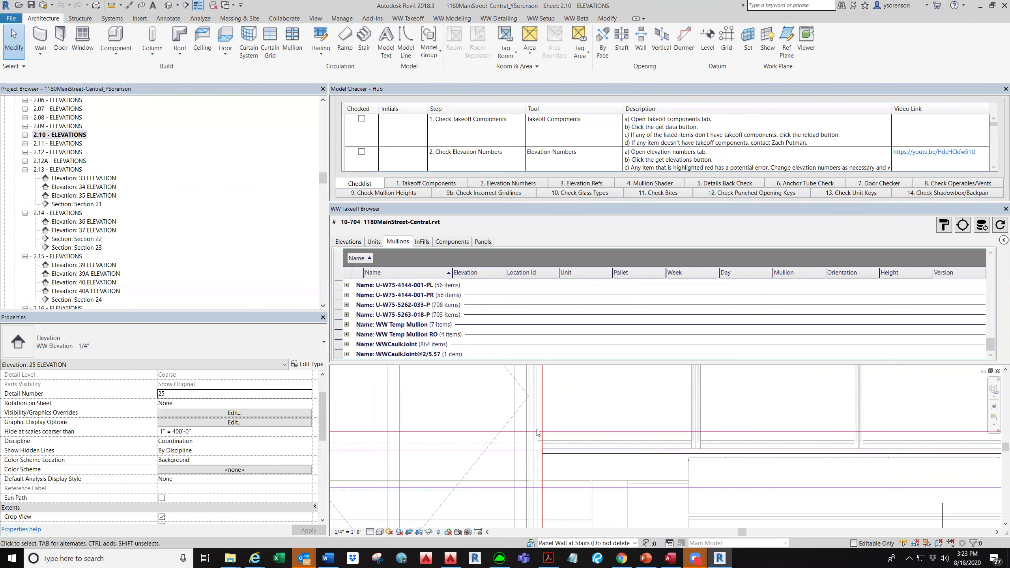
Examine the caulk joint and the mullions around door 201 in elevation 25, leaving nothing selected.
{"action": "left_click", "coordinate": [533, 466]}
{"action": "scroll", "coordinate": [517, 457], "scroll_direction": "down", "scroll_amount": 4}
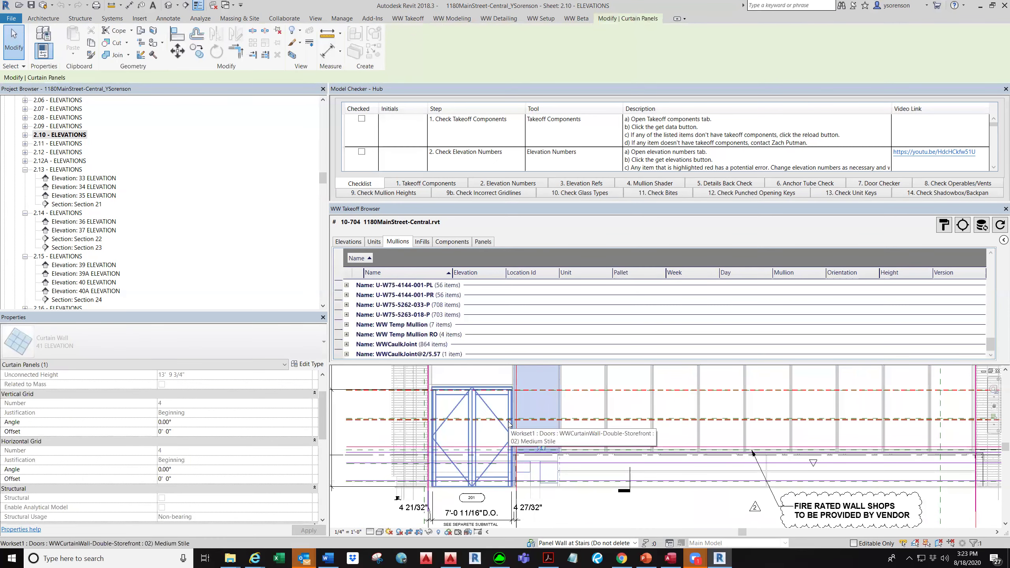
{"action": "scroll", "coordinate": [521, 471], "scroll_direction": "up", "scroll_amount": 1}
{"action": "key", "text": "Escape"}
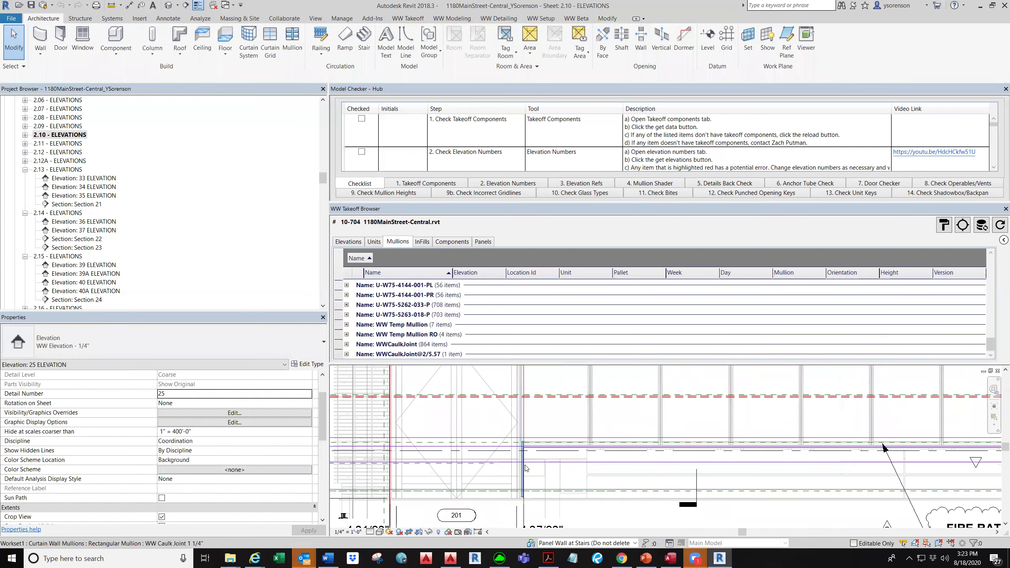
{"action": "scroll", "coordinate": [521, 468], "scroll_direction": "down", "scroll_amount": 2}
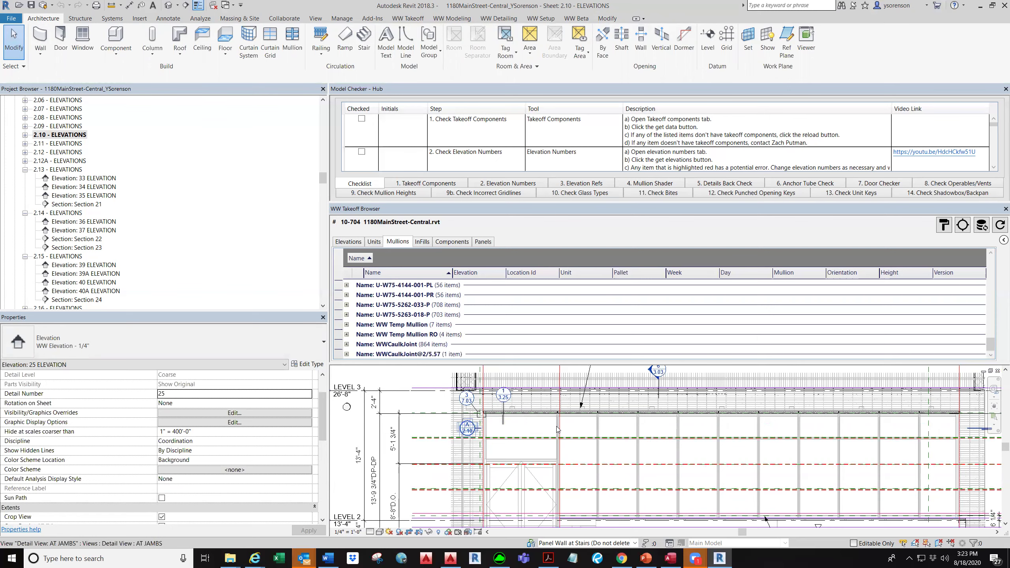
{"action": "scroll", "coordinate": [559, 438], "scroll_direction": "down", "scroll_amount": 2}
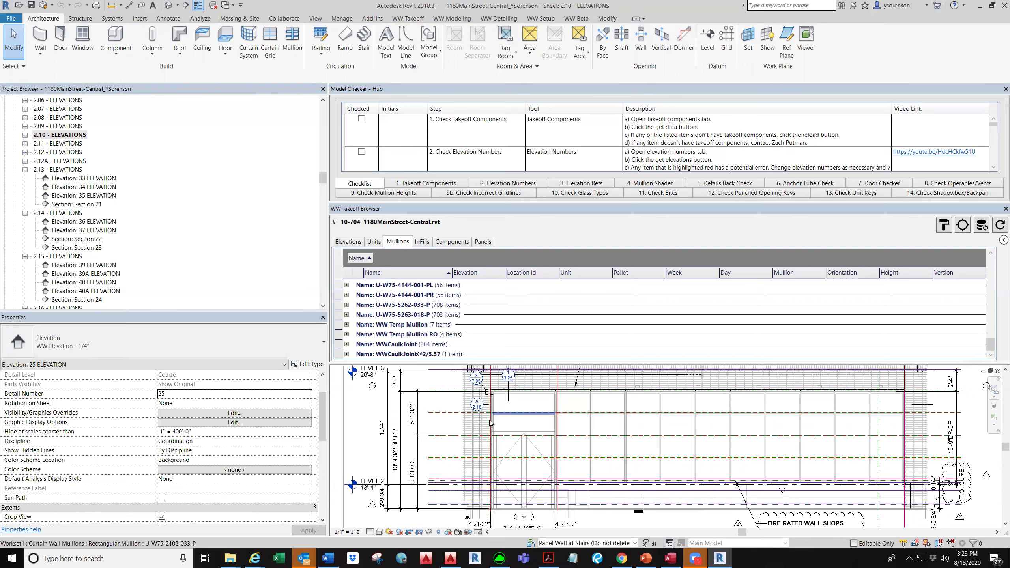
{"action": "scroll", "coordinate": [493, 427], "scroll_direction": "up", "scroll_amount": 2}
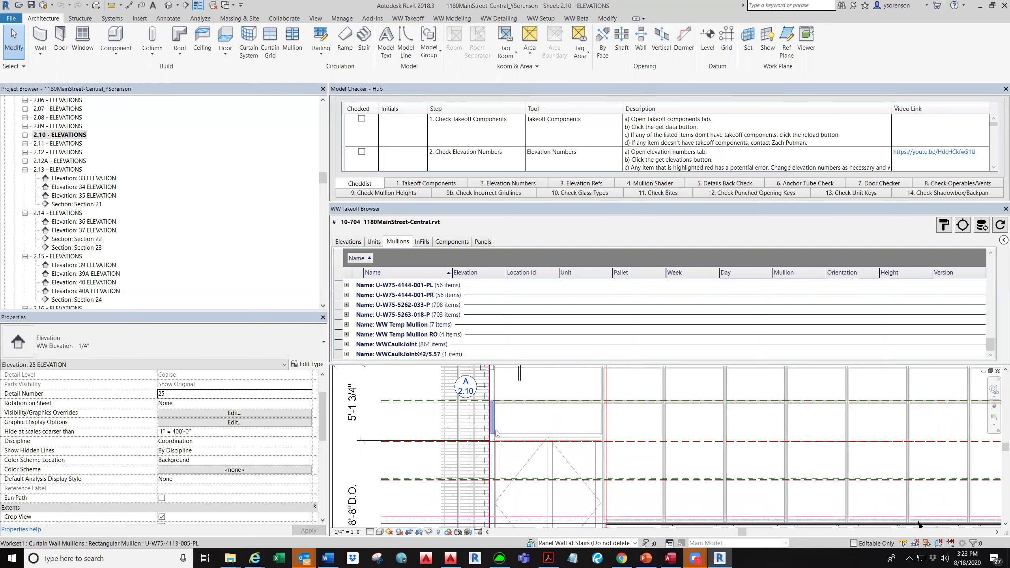
Select the curtain wall containing door 201, examine its extent down to the sill, and clear the selection.
{"action": "left_click", "coordinate": [496, 433]}
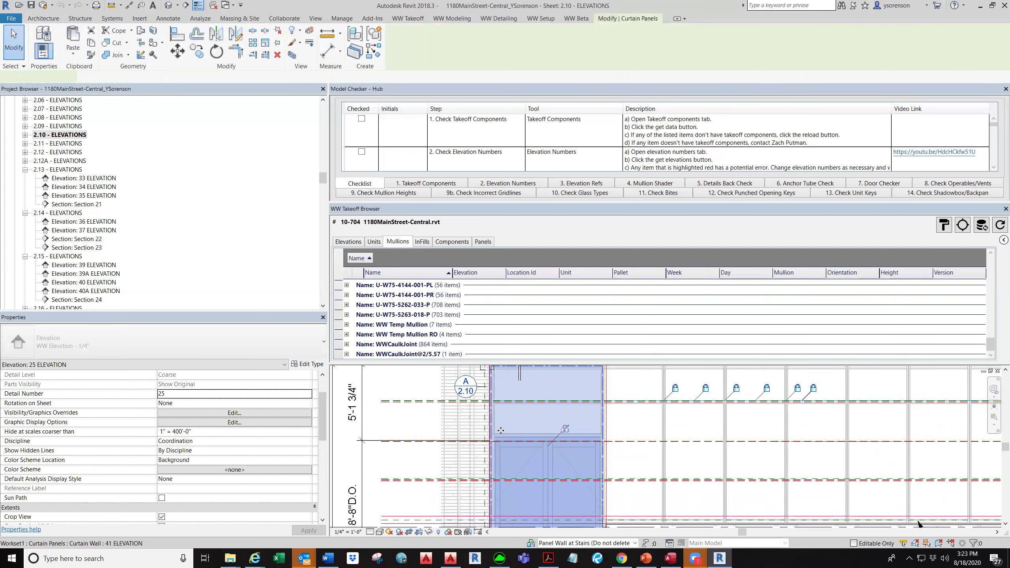
{"action": "scroll", "coordinate": [572, 478], "scroll_direction": "down", "scroll_amount": 3}
{"action": "scroll", "coordinate": [572, 478], "scroll_direction": "up", "scroll_amount": 6}
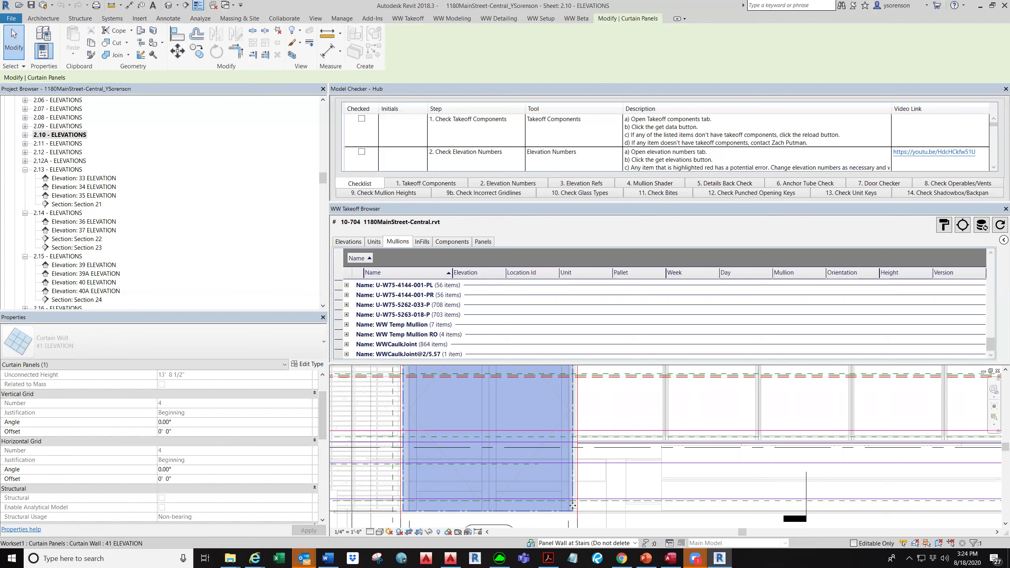
{"action": "scroll", "coordinate": [597, 489], "scroll_direction": "up", "scroll_amount": 2}
{"action": "left_click", "coordinate": [635, 476]}
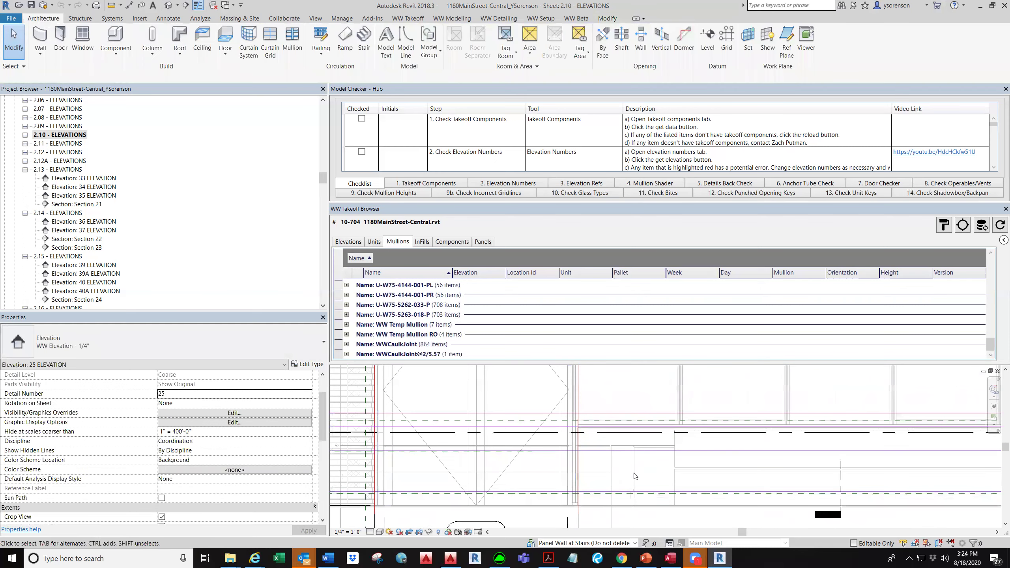
Select door jamb mullion DRS-W75-5262-007-P at the right side of door 201 to check its ProfileModifier.
{"action": "scroll", "coordinate": [575, 488], "scroll_direction": "up", "scroll_amount": 2}
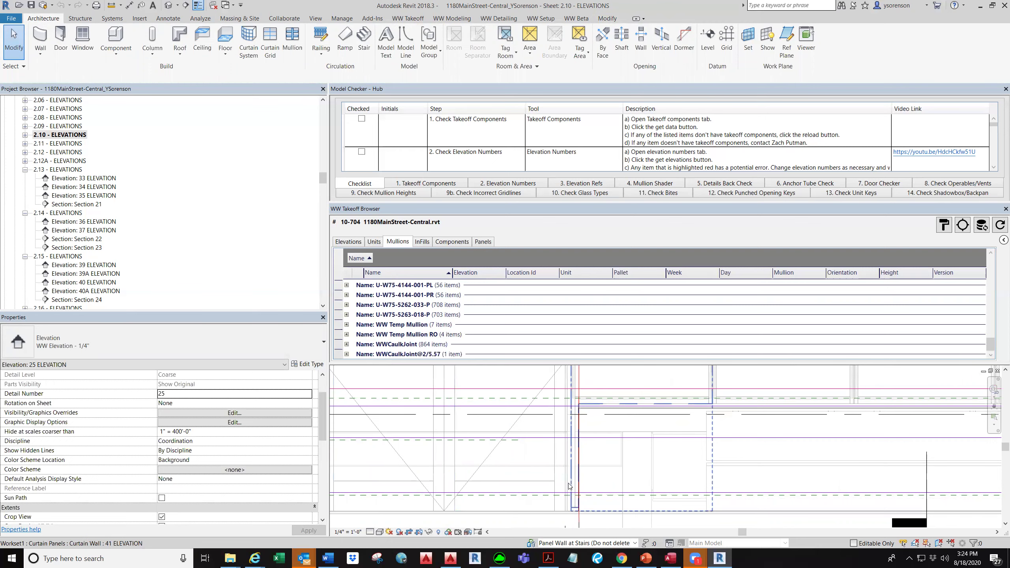
{"action": "key", "text": "Tab"}
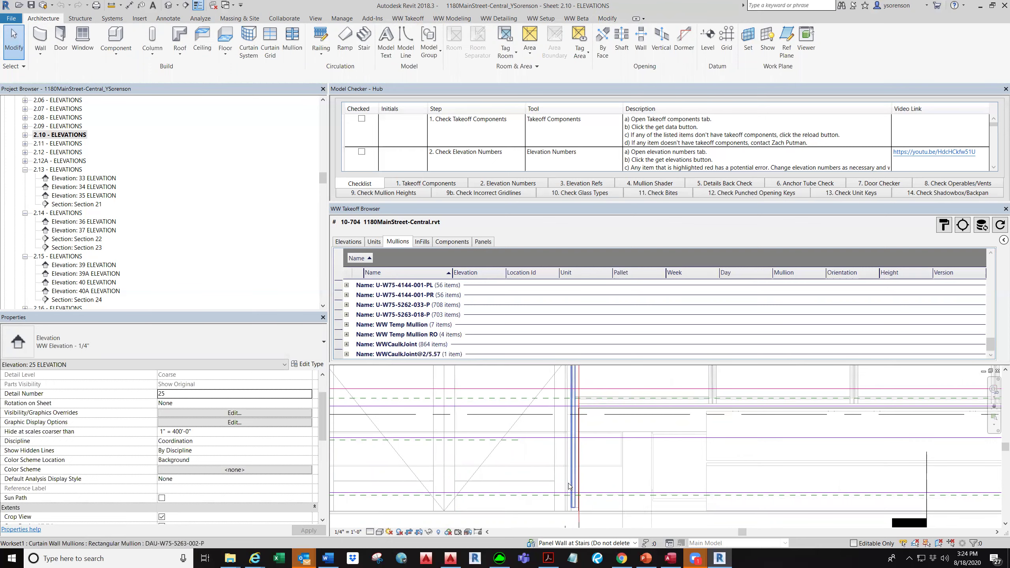
{"action": "key", "text": "Tab"}
{"action": "scroll", "coordinate": [569, 486], "scroll_direction": "down", "scroll_amount": 3}
{"action": "scroll", "coordinate": [570, 400], "scroll_direction": "up", "scroll_amount": 3}
{"action": "scroll", "coordinate": [570, 400], "scroll_direction": "up", "scroll_amount": 3}
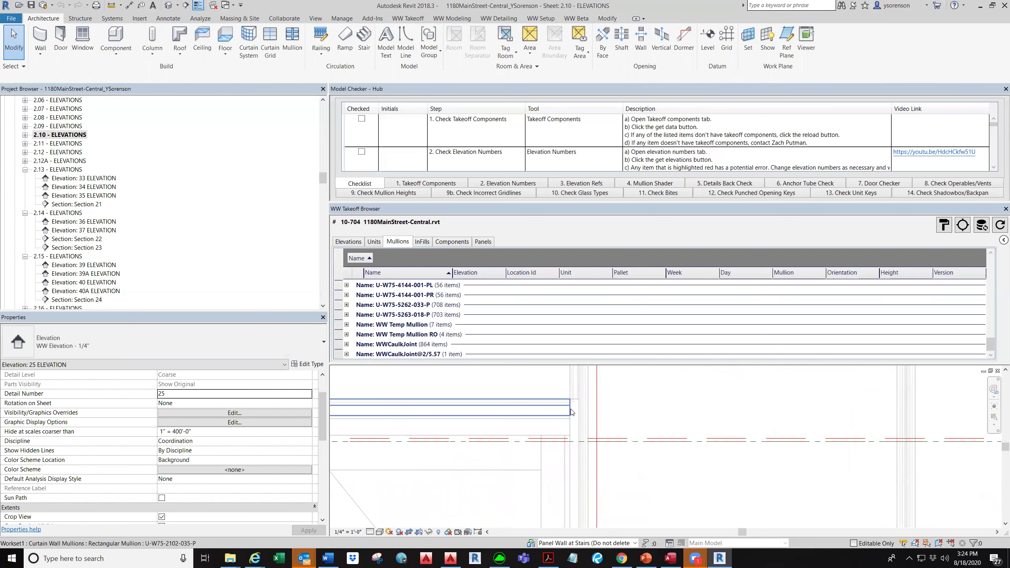
{"action": "key", "text": "Tab"}
{"action": "left_click", "coordinate": [571, 412]}
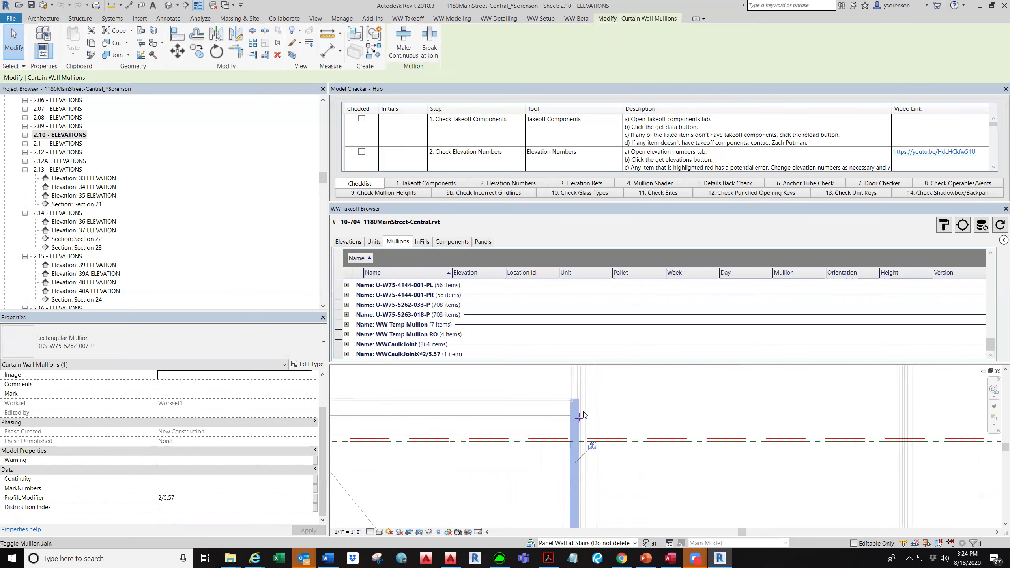
Compare the selected door jamb mullion with the adjacent caulk joint between the door head and the sill.
{"action": "scroll", "coordinate": [572, 412], "scroll_direction": "down", "scroll_amount": 1}
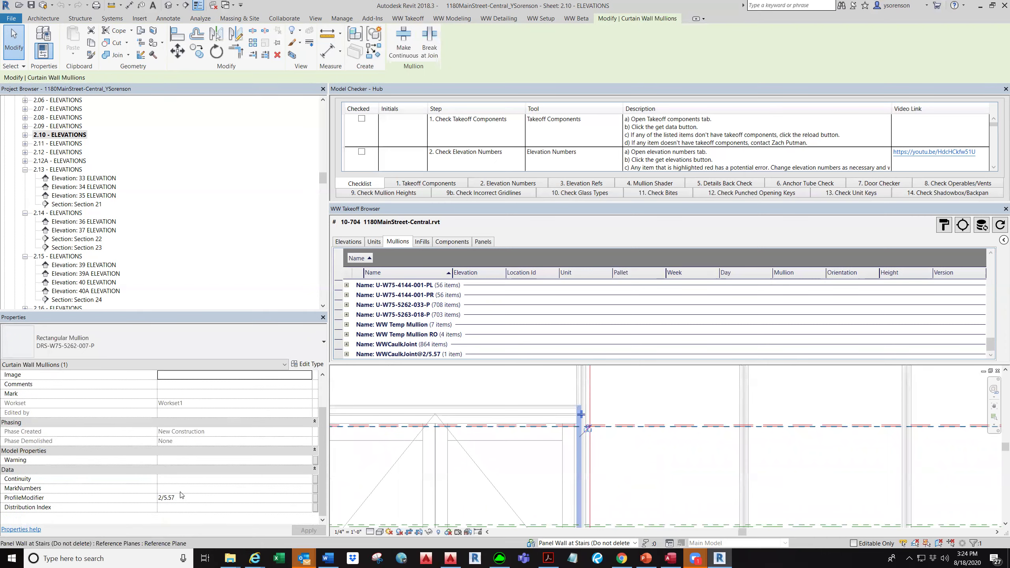
{"action": "scroll", "coordinate": [535, 473], "scroll_direction": "down", "scroll_amount": 4}
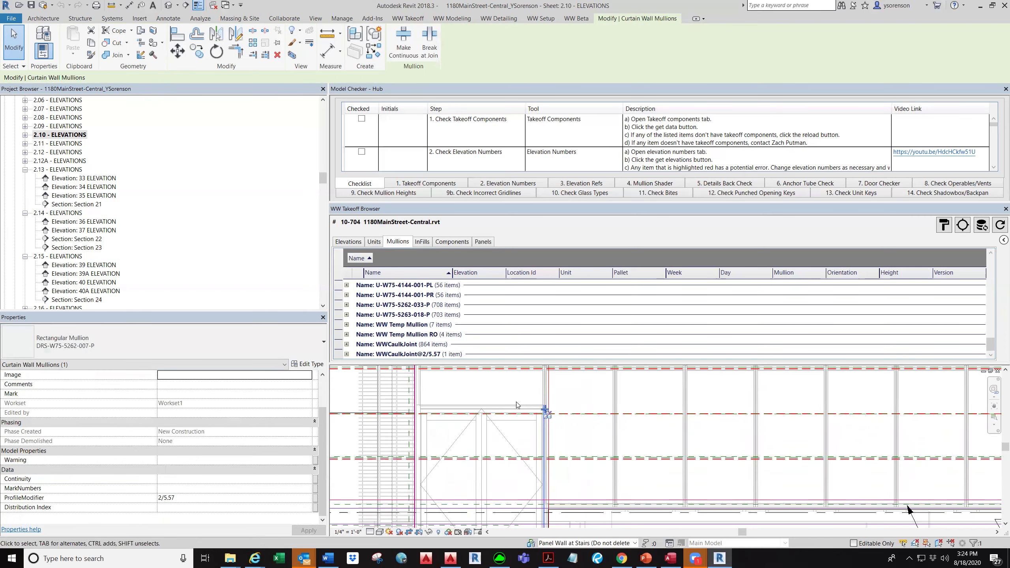
{"action": "scroll", "coordinate": [535, 473], "scroll_direction": "up", "scroll_amount": 5}
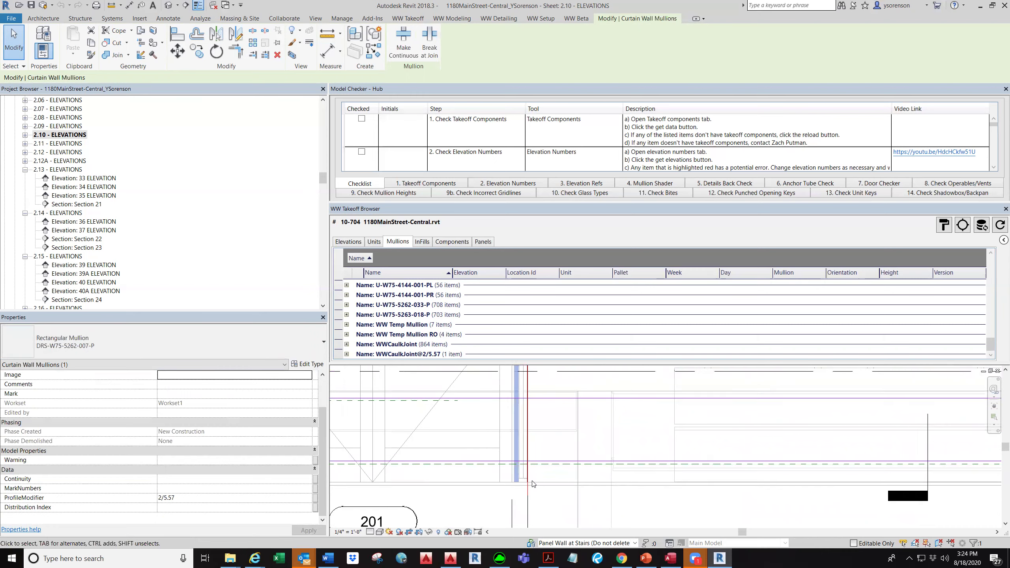
{"action": "scroll", "coordinate": [526, 489], "scroll_direction": "down", "scroll_amount": 4}
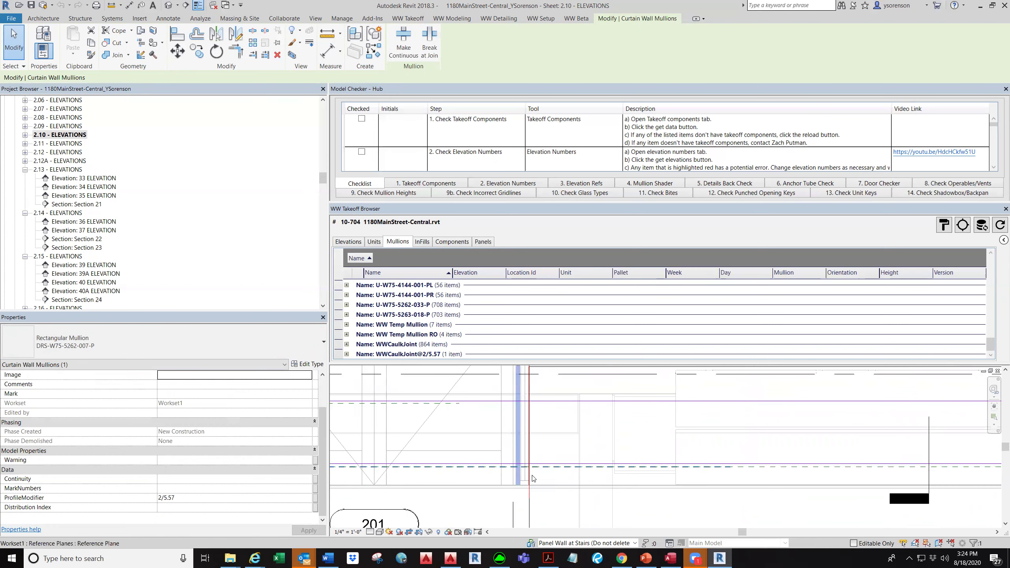
{"action": "scroll", "coordinate": [529, 438], "scroll_direction": "up", "scroll_amount": 2}
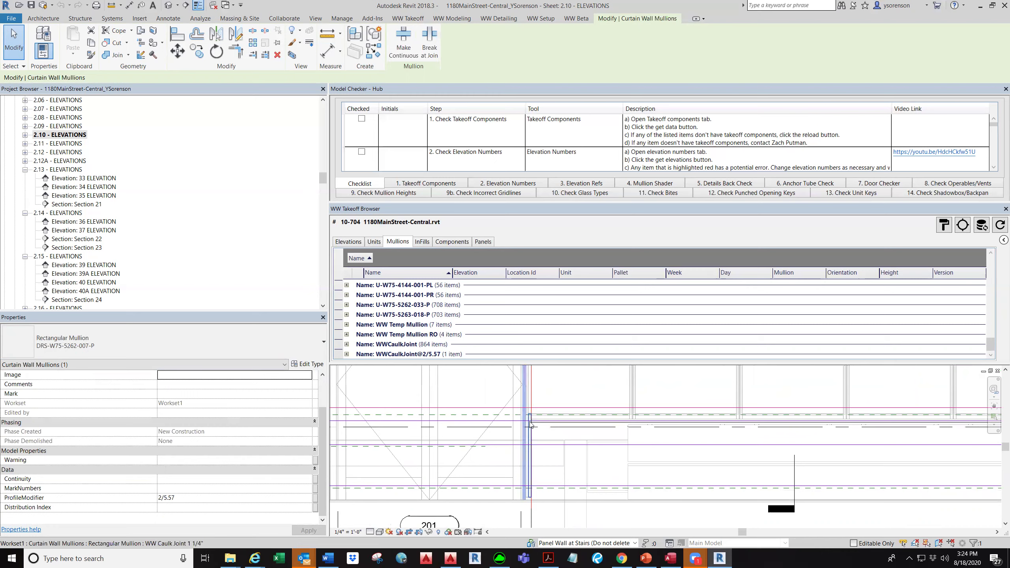
{"action": "scroll", "coordinate": [535, 444], "scroll_direction": "down", "scroll_amount": 2}
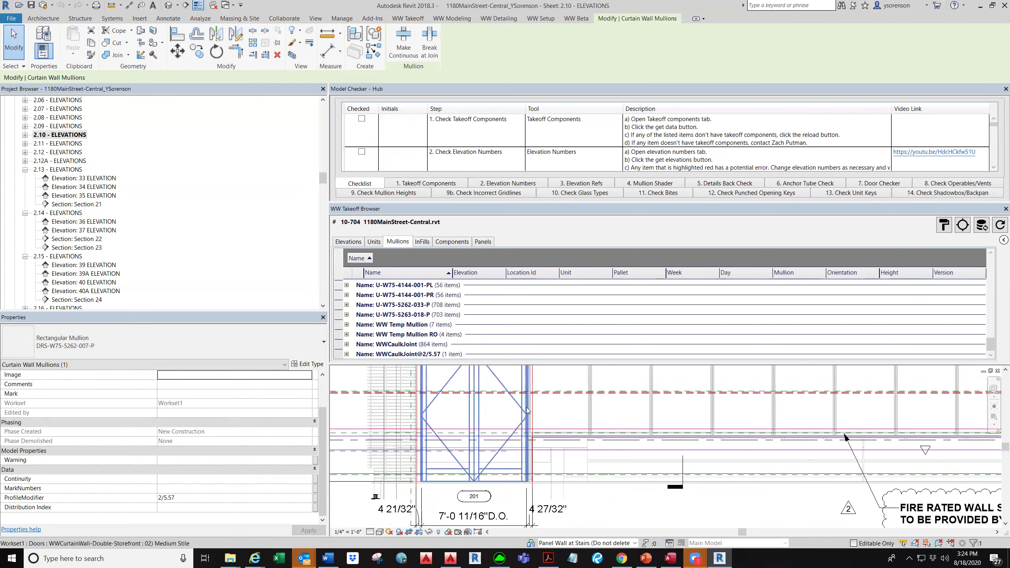
{"action": "scroll", "coordinate": [524, 454], "scroll_direction": "up", "scroll_amount": 3}
{"action": "scroll", "coordinate": [524, 455], "scroll_direction": "down", "scroll_amount": 3}
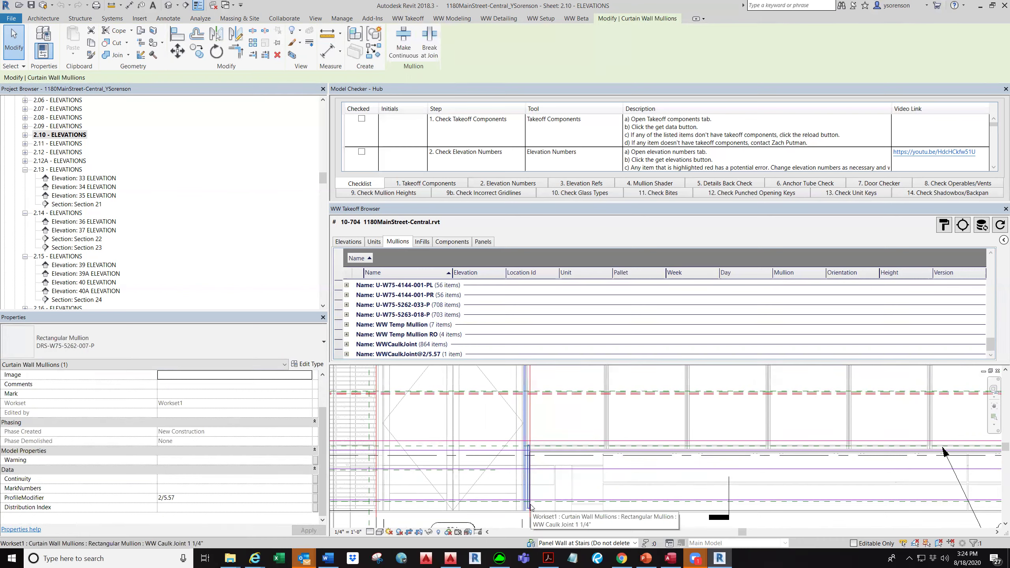
Select the neighbouring mullion DAU-W75-5263-002-P beside the door jamb and check its ProfileModifier.
{"action": "scroll", "coordinate": [529, 508], "scroll_direction": "up", "scroll_amount": 4}
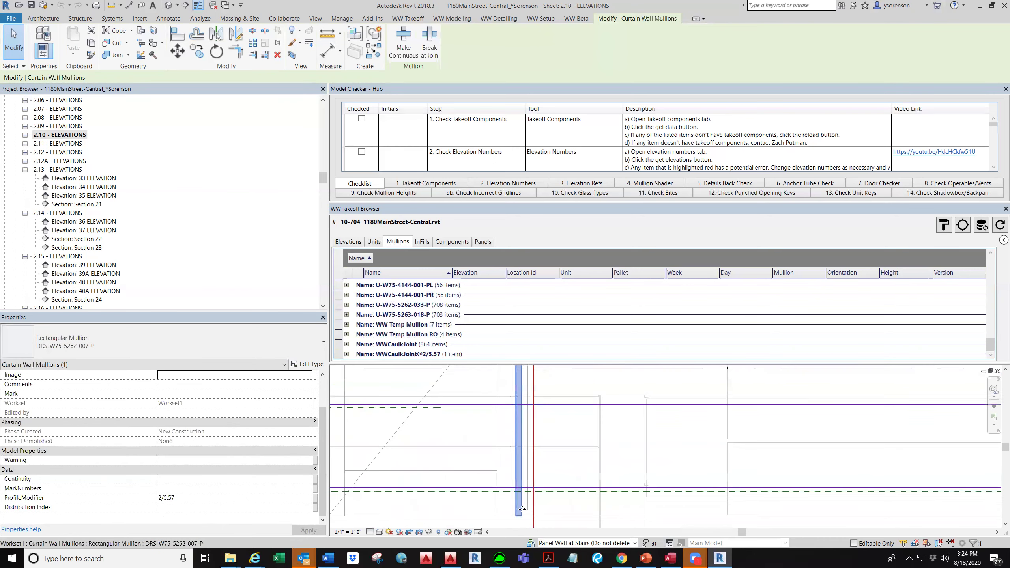
{"action": "left_click", "coordinate": [526, 511]}
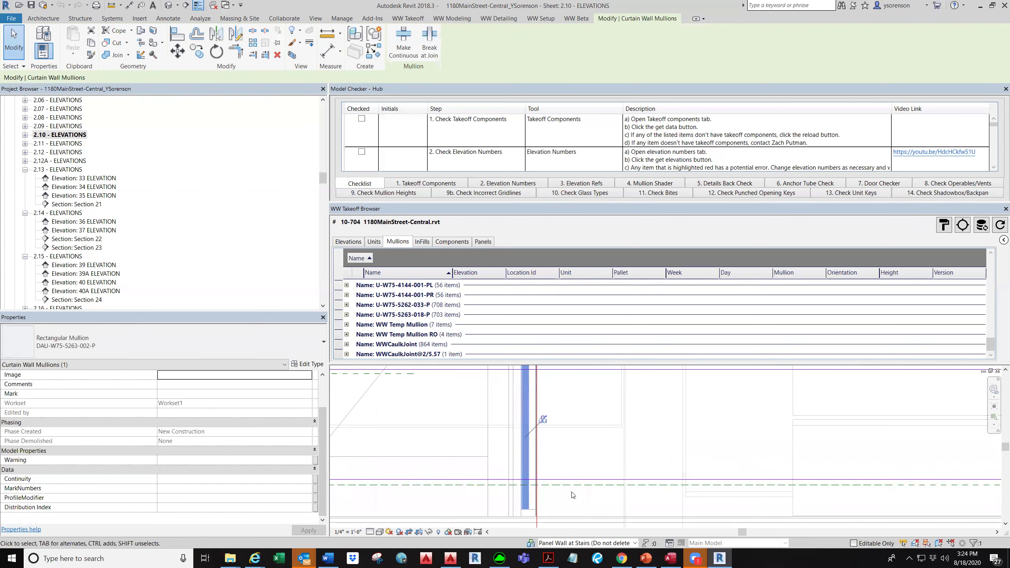
{"action": "scroll", "coordinate": [567, 500], "scroll_direction": "down", "scroll_amount": 3}
{"action": "scroll", "coordinate": [597, 458], "scroll_direction": "down", "scroll_amount": 2}
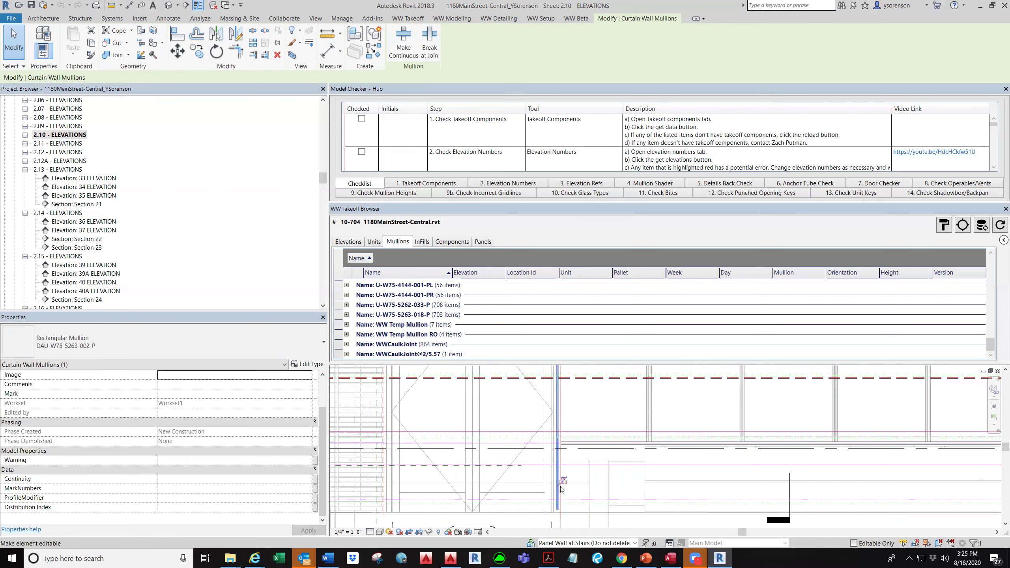
Open sheet 5.51 - DETAILS and examine its mullion details.
{"action": "scroll", "coordinate": [538, 437], "scroll_direction": "down", "scroll_amount": 5}
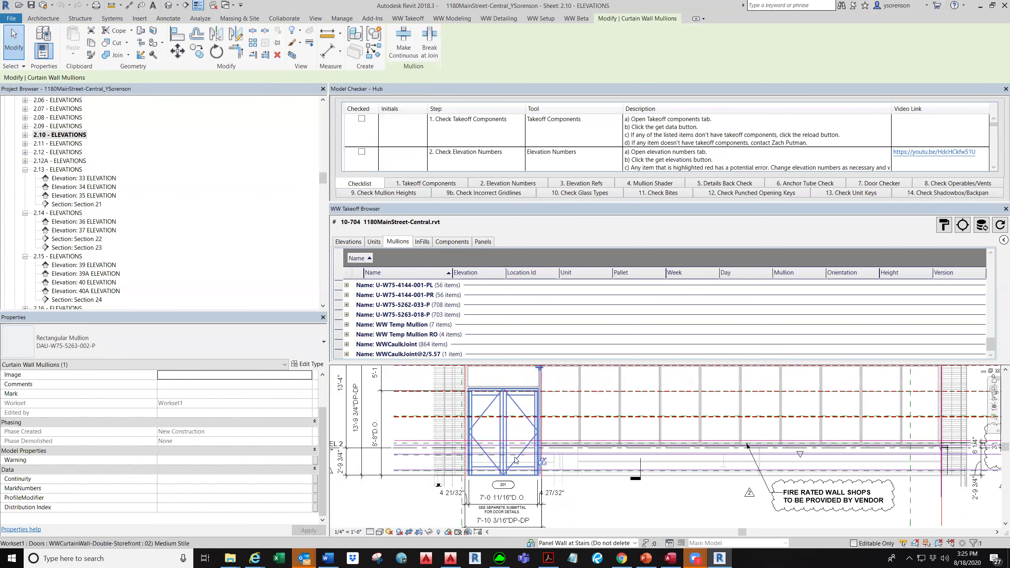
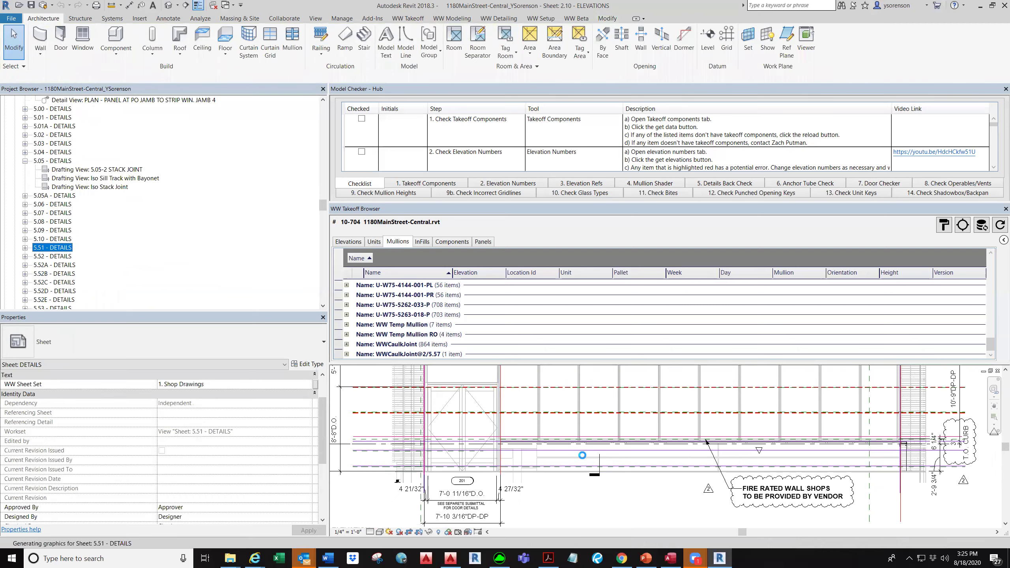
{"action": "scroll", "coordinate": [671, 464], "scroll_direction": "up", "scroll_amount": 5}
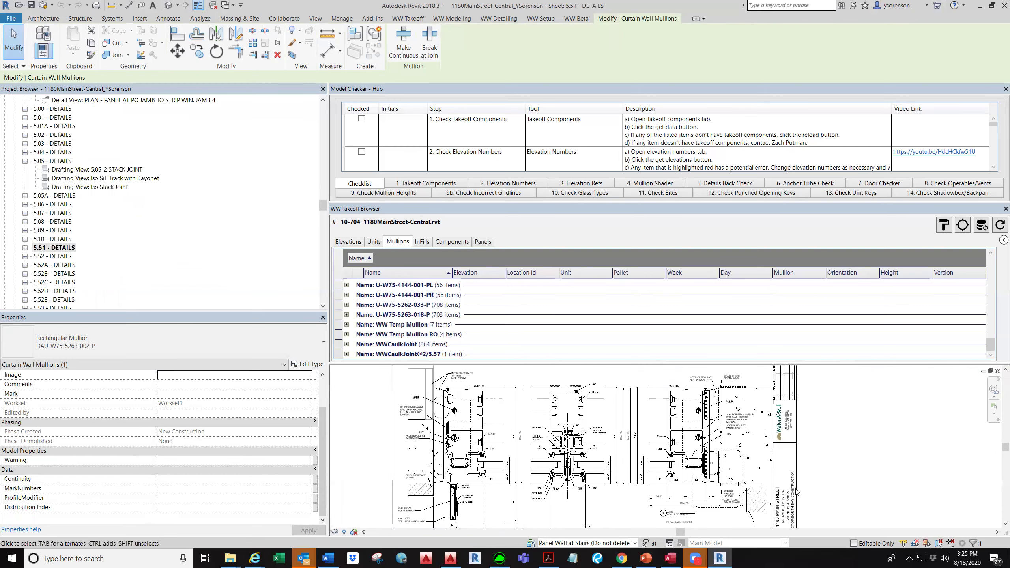
Compare the middle mullion detail with the jamb details on both sides, including part callouts around W75-5383 and W75-5574.
{"action": "scroll", "coordinate": [594, 490], "scroll_direction": "up", "scroll_amount": 1}
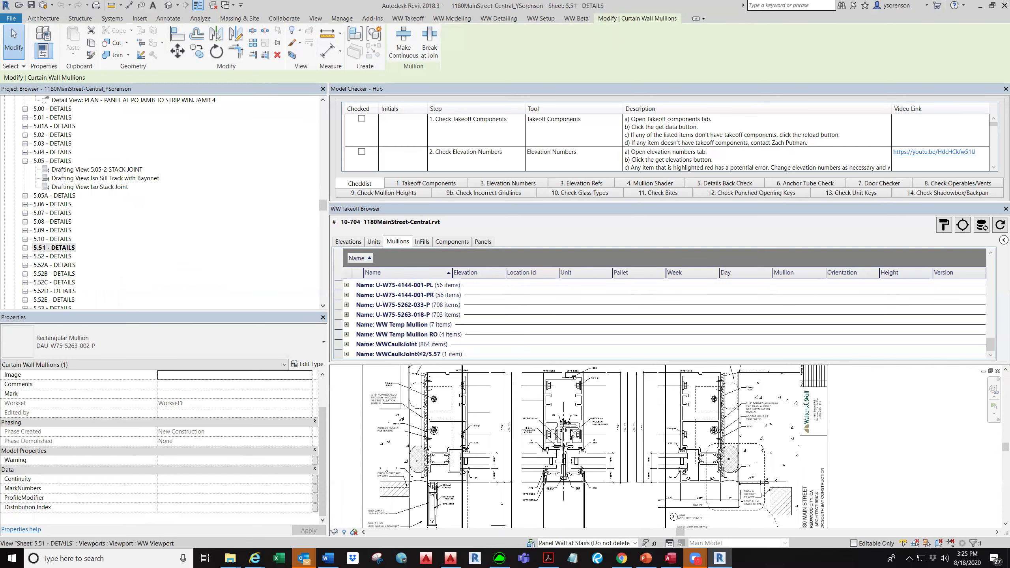
{"action": "scroll", "coordinate": [594, 490], "scroll_direction": "down", "scroll_amount": 2}
{"action": "scroll", "coordinate": [594, 477], "scroll_direction": "up", "scroll_amount": 2}
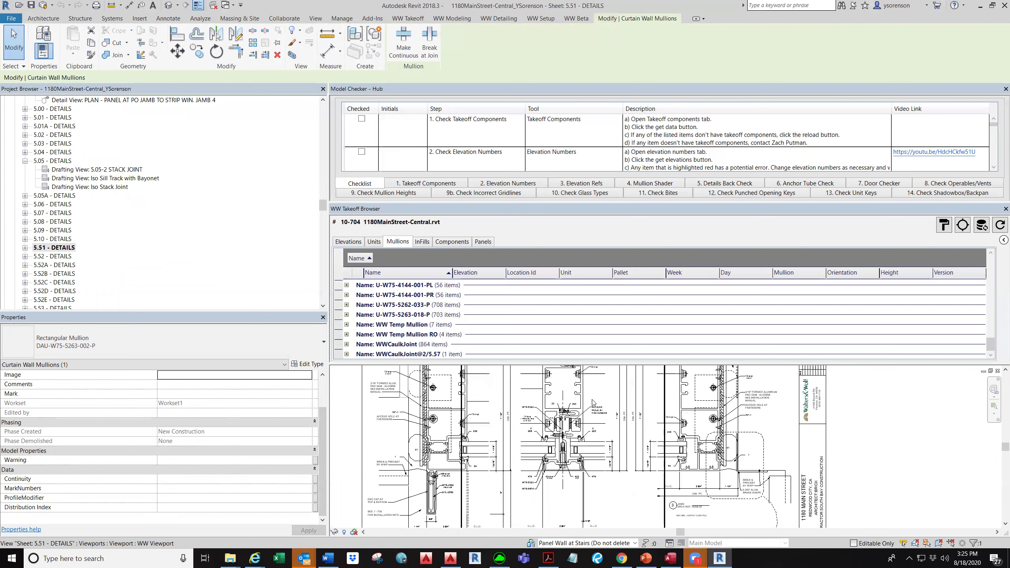
{"action": "scroll", "coordinate": [555, 475], "scroll_direction": "down", "scroll_amount": 2}
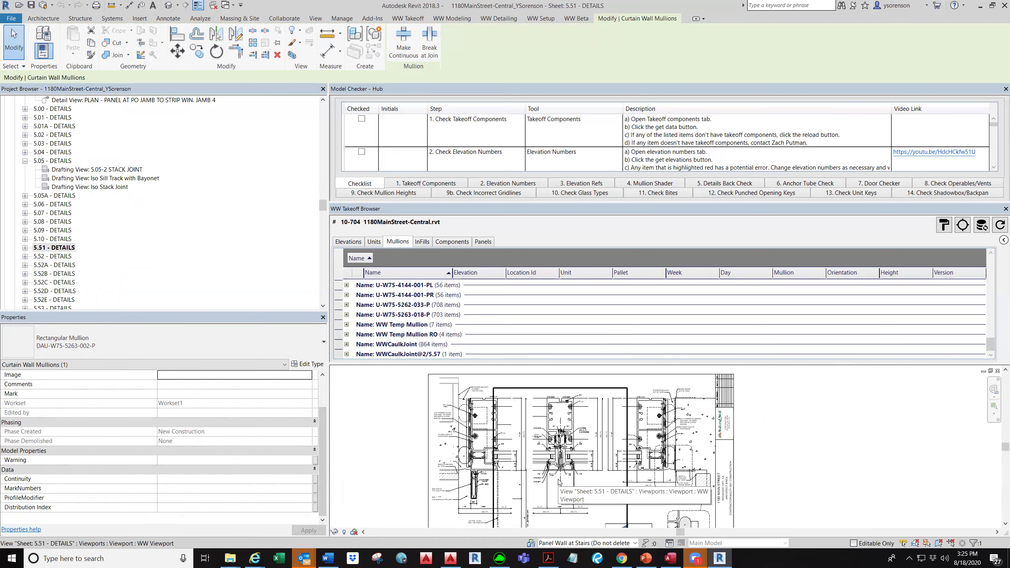
{"action": "scroll", "coordinate": [559, 481], "scroll_direction": "up", "scroll_amount": 3}
{"action": "scroll", "coordinate": [560, 480], "scroll_direction": "up", "scroll_amount": 2}
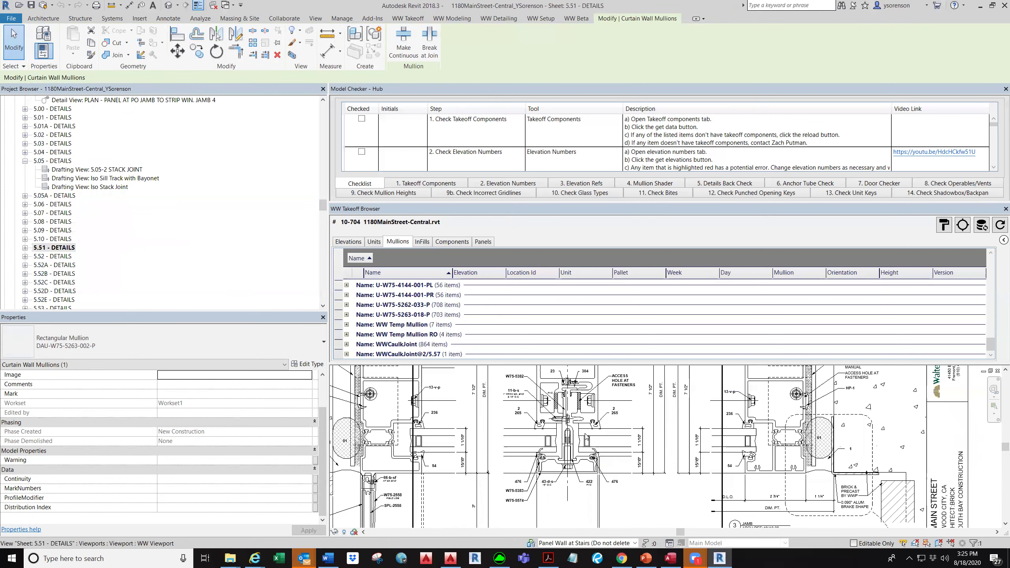
{"action": "scroll", "coordinate": [564, 477], "scroll_direction": "up", "scroll_amount": 2}
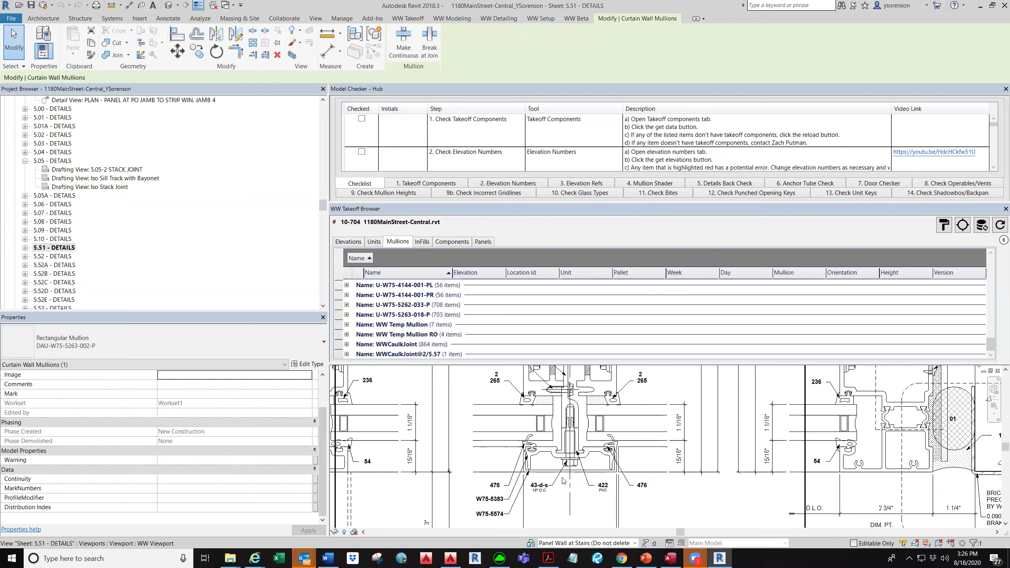
{"action": "scroll", "coordinate": [552, 483], "scroll_direction": "down", "scroll_amount": 2}
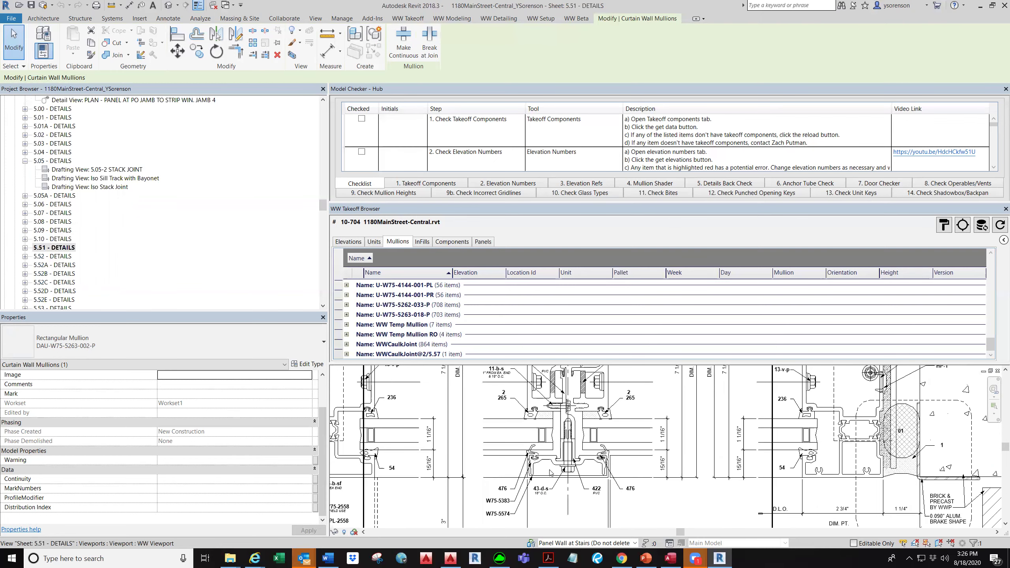
{"action": "scroll", "coordinate": [550, 472], "scroll_direction": "down", "scroll_amount": 3}
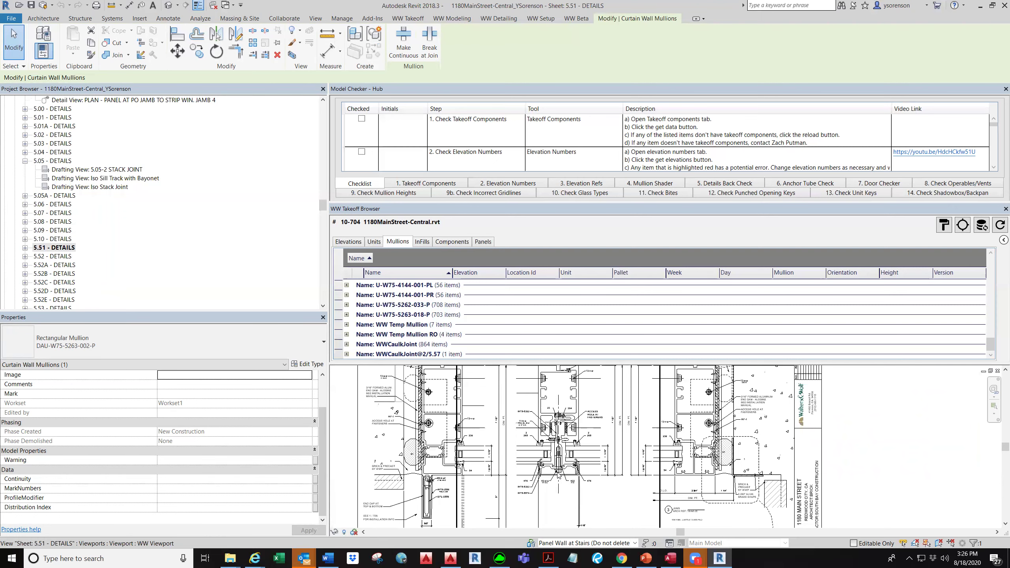
{"action": "scroll", "coordinate": [558, 476], "scroll_direction": "up", "scroll_amount": 2}
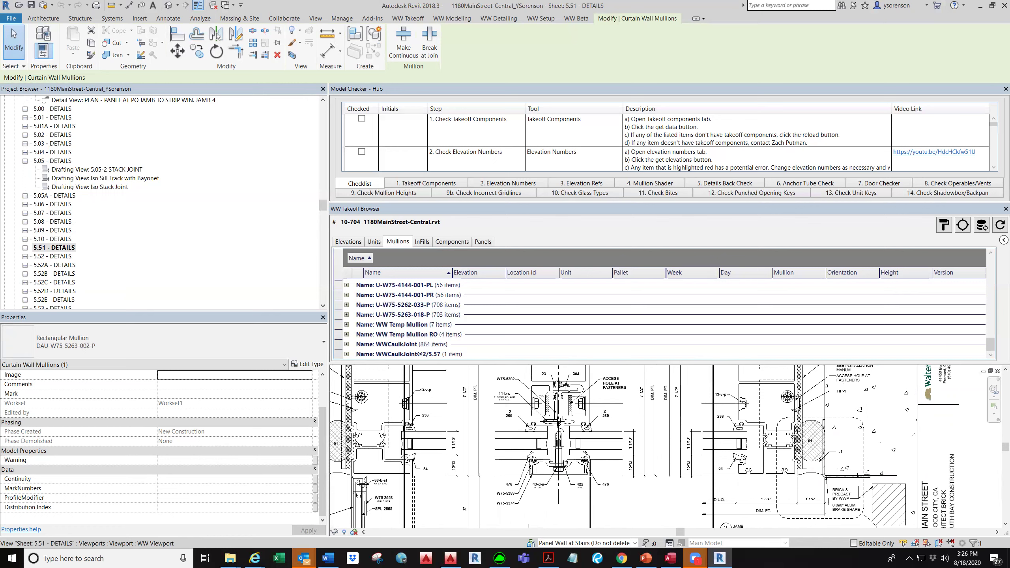
Close sheet 5.51 and select the vertical mullion U-W75-5262-033-P beside door 201 to check its ProfileModifier.
{"action": "left_click", "coordinate": [998, 371]}
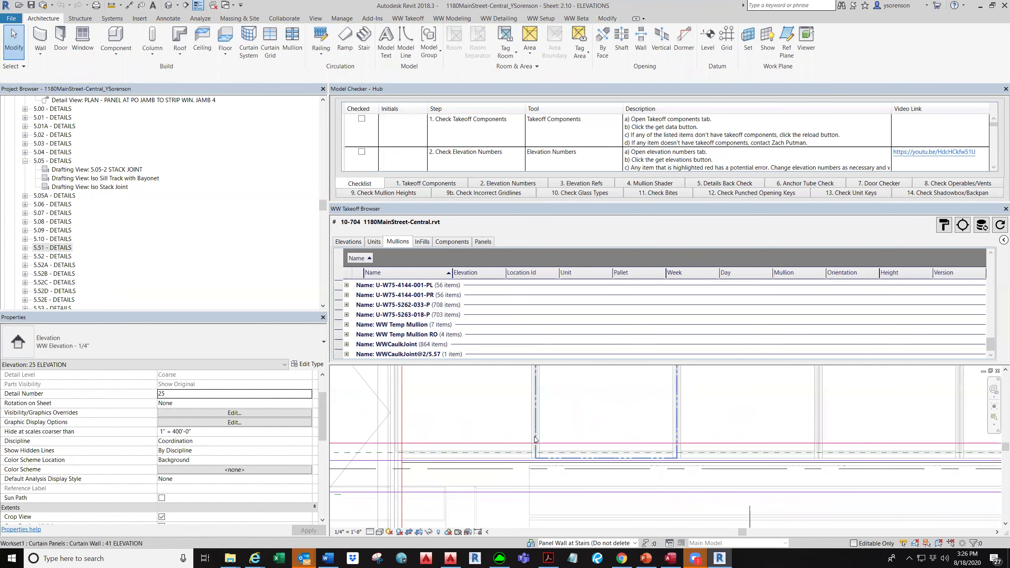
{"action": "left_click", "coordinate": [535, 437]}
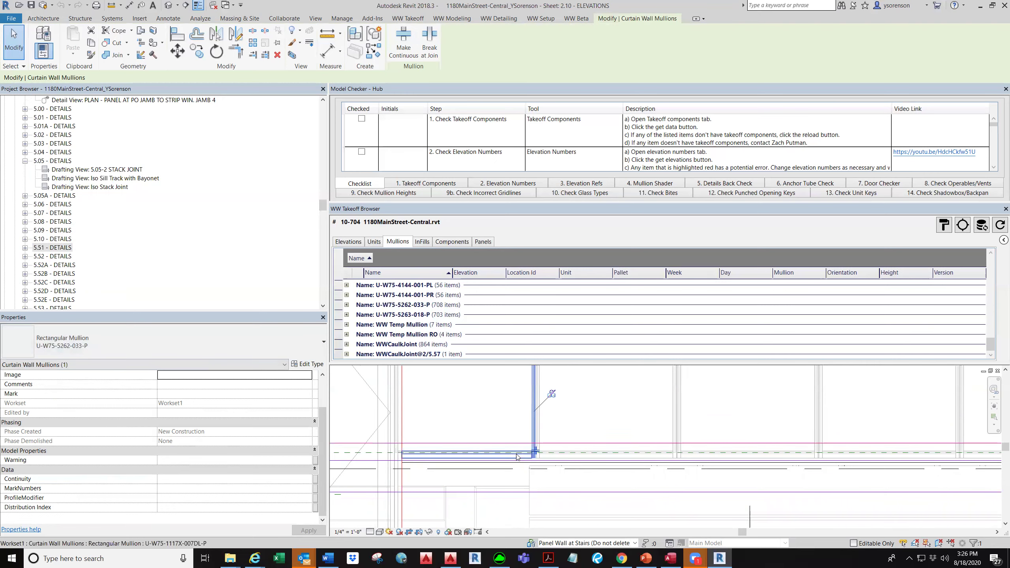
{"action": "scroll", "coordinate": [524, 445], "scroll_direction": "down", "scroll_amount": 3}
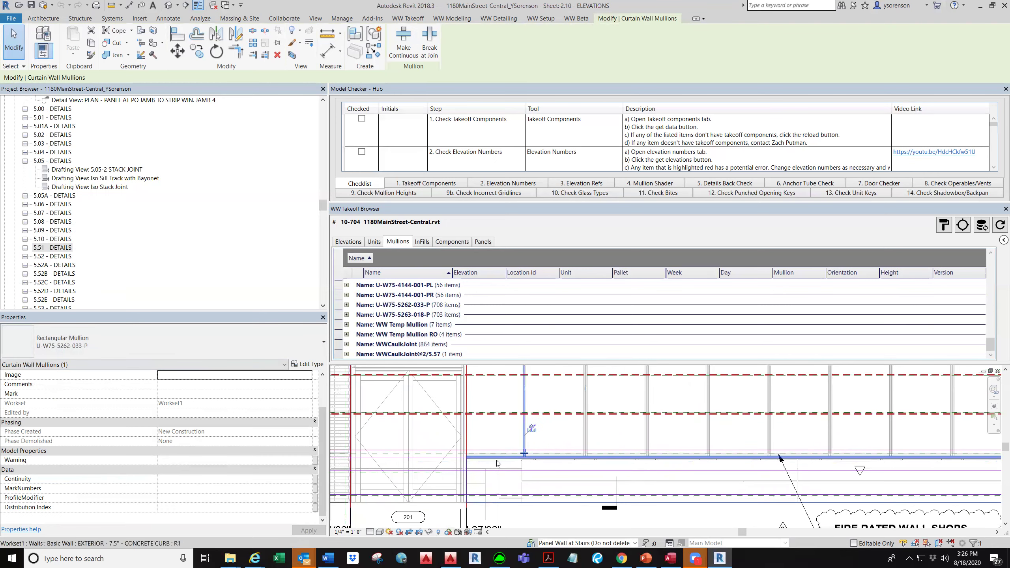
{"action": "scroll", "coordinate": [499, 462], "scroll_direction": "down", "scroll_amount": 2}
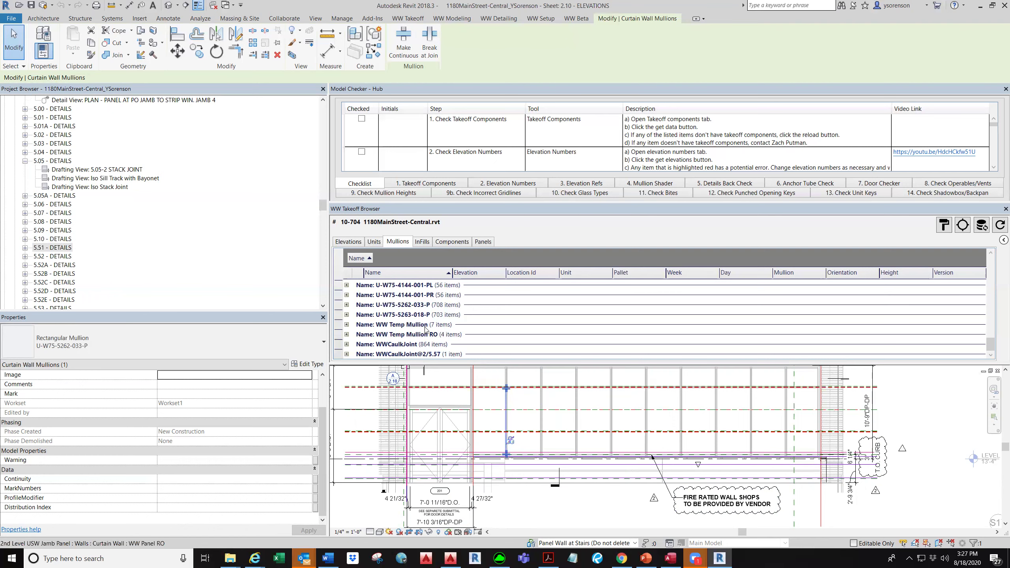
Review the mullion names in the takeoff list, from the caulk joints back to the DRS and DAU entries, for @ detail suffixes.
{"action": "scroll", "coordinate": [439, 345], "scroll_direction": "up", "scroll_amount": 2}
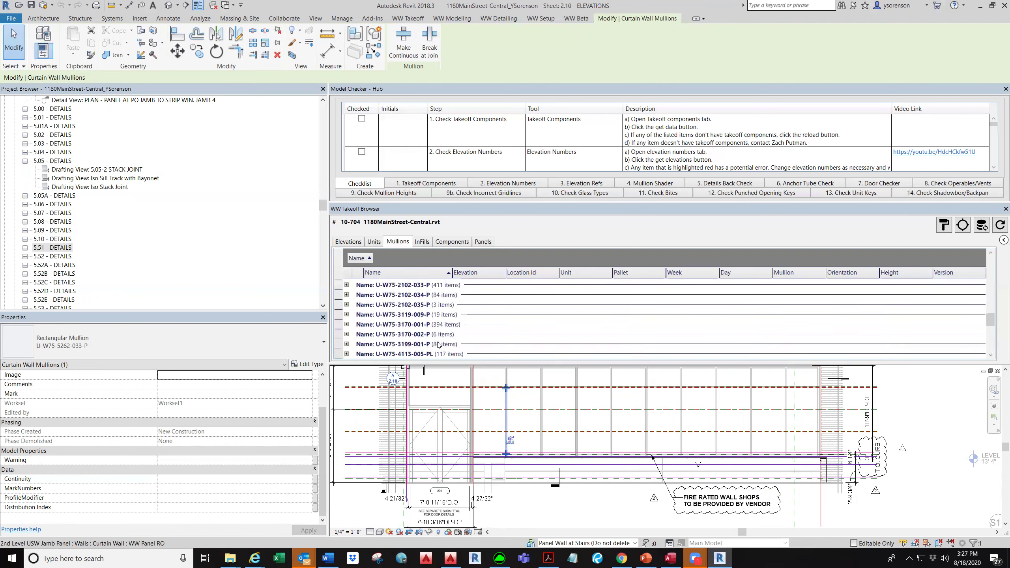
{"action": "scroll", "coordinate": [439, 349], "scroll_direction": "down", "scroll_amount": 1}
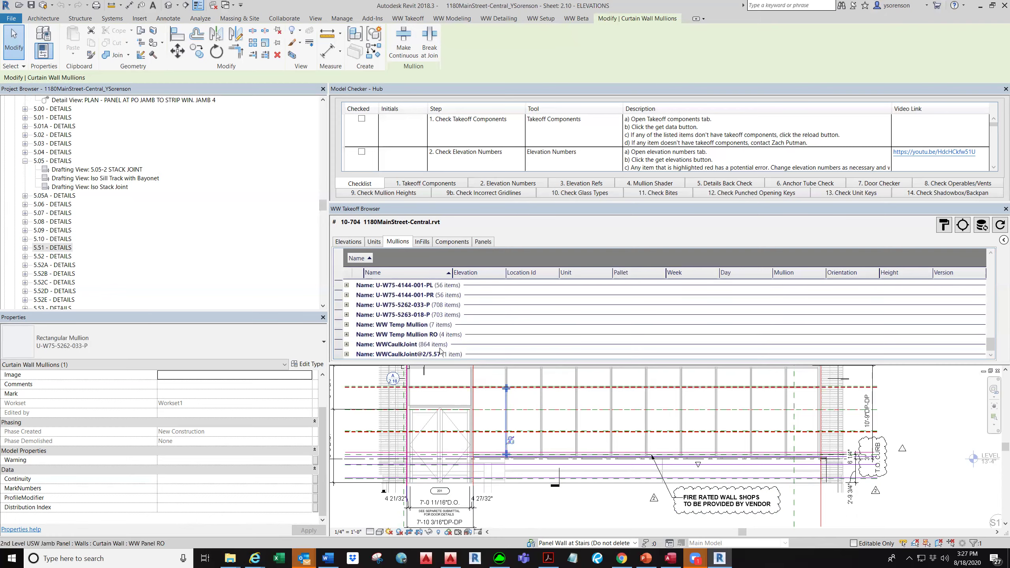
{"action": "scroll", "coordinate": [442, 354], "scroll_direction": "up", "scroll_amount": 10}
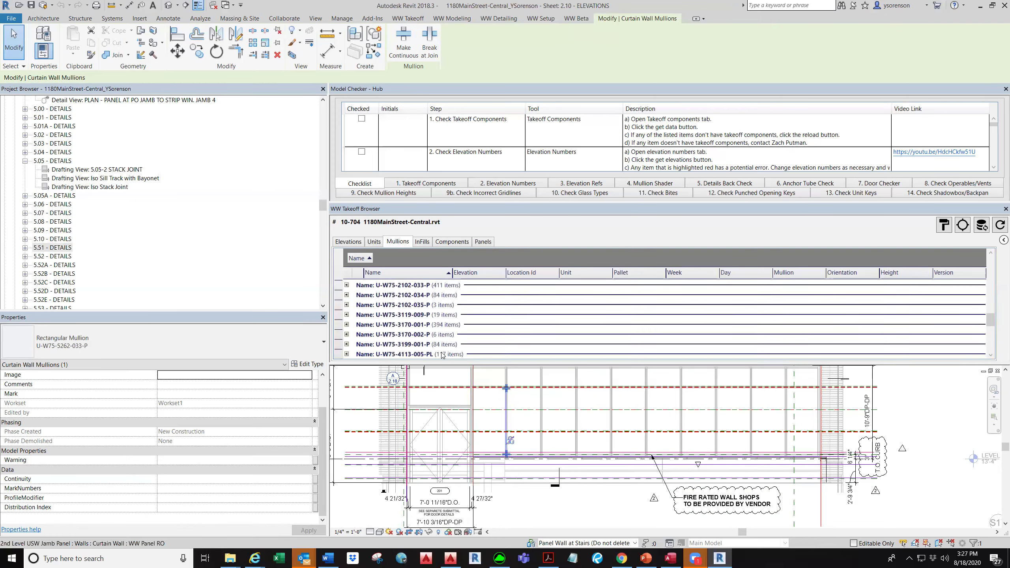
{"action": "scroll", "coordinate": [442, 349], "scroll_direction": "up", "scroll_amount": 1}
{"action": "scroll", "coordinate": [435, 316], "scroll_direction": "up", "scroll_amount": 3}
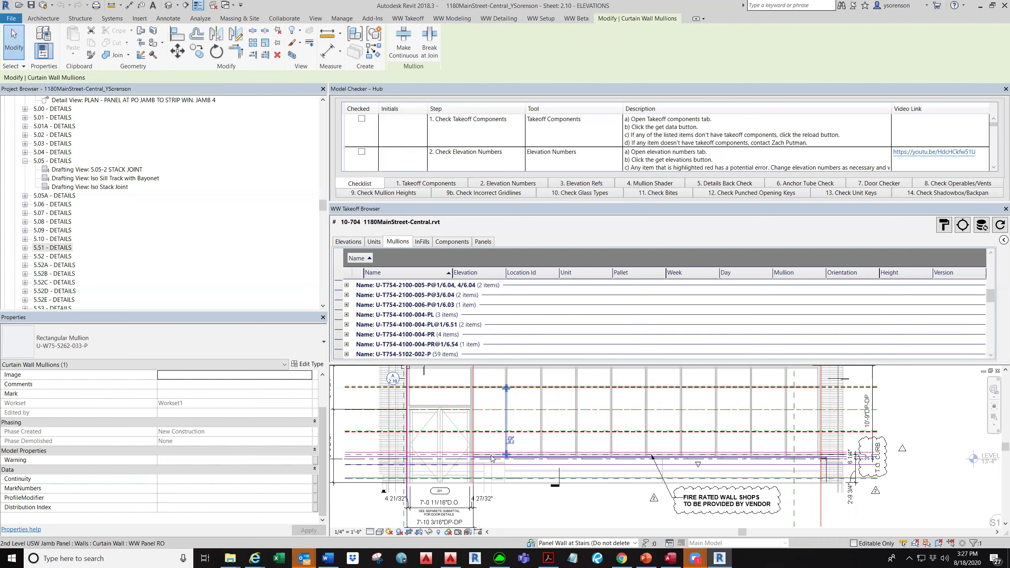
{"action": "scroll", "coordinate": [422, 315], "scroll_direction": "up", "scroll_amount": 6}
{"action": "scroll", "coordinate": [427, 323], "scroll_direction": "up", "scroll_amount": 3}
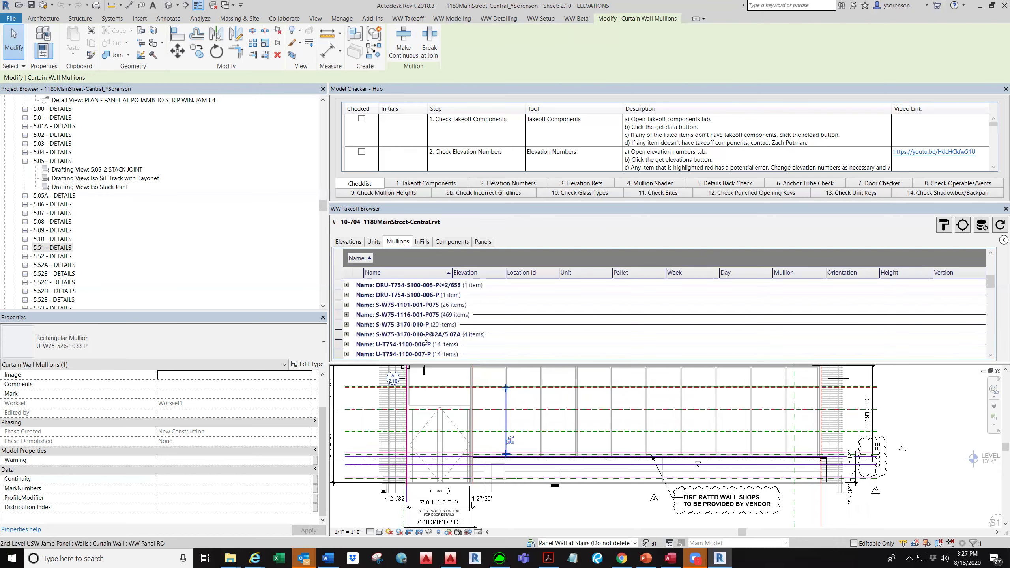
{"action": "scroll", "coordinate": [418, 328], "scroll_direction": "up", "scroll_amount": 5}
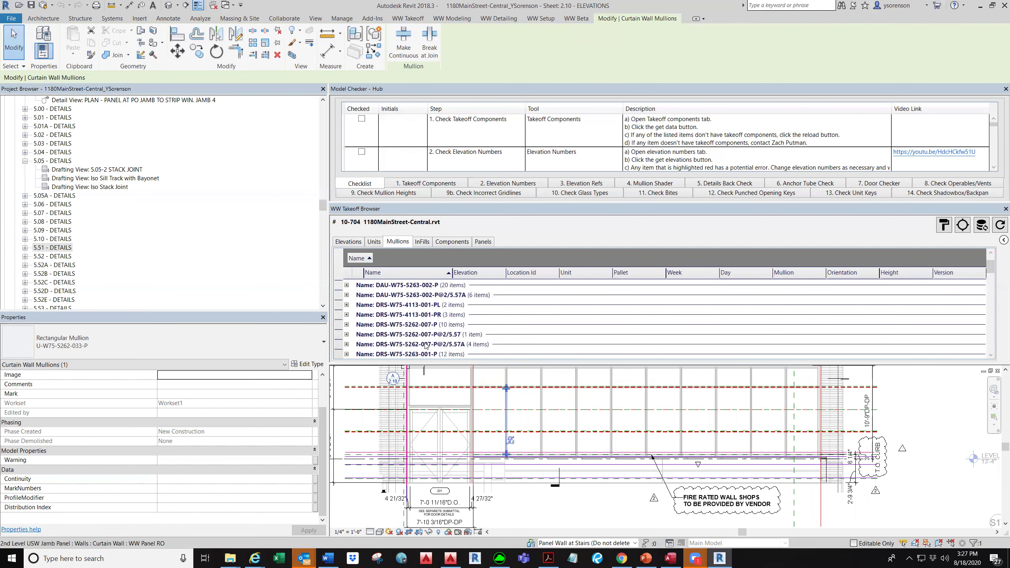
Open sheet 2.04 - ELEVATIONS and bring the double door's right jamb in elevation 09 into close view.
{"action": "scroll", "coordinate": [72, 227], "scroll_direction": "up", "scroll_amount": 3}
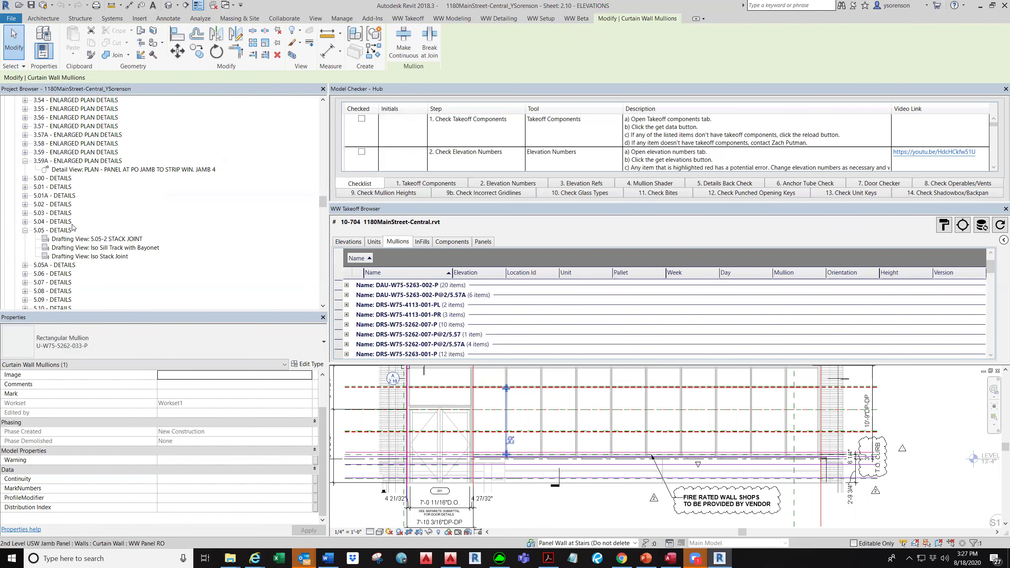
{"action": "scroll", "coordinate": [73, 227], "scroll_direction": "up", "scroll_amount": 4}
{"action": "scroll", "coordinate": [61, 216], "scroll_direction": "up", "scroll_amount": 8}
{"action": "scroll", "coordinate": [70, 220], "scroll_direction": "up", "scroll_amount": 9}
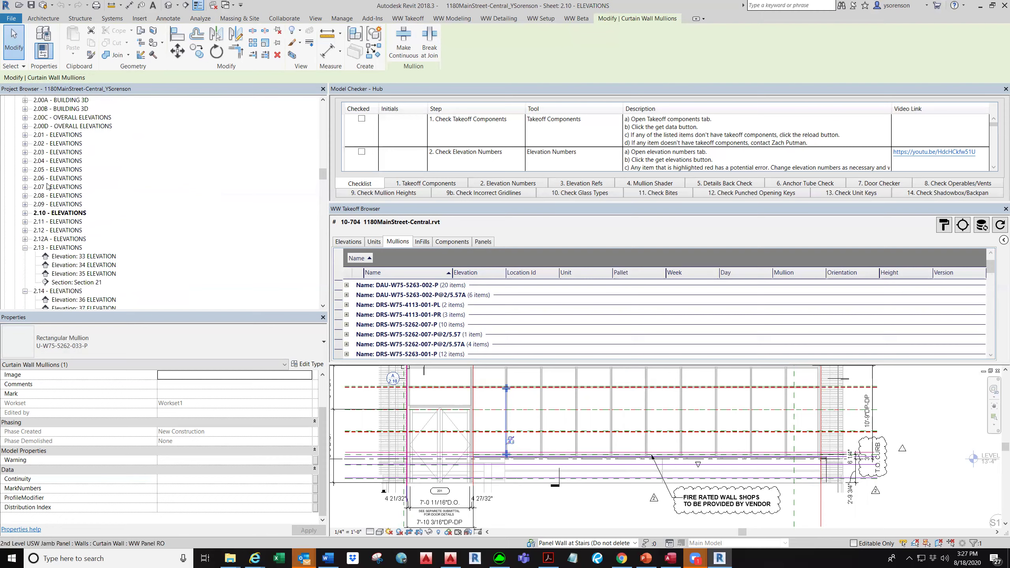
{"action": "double_click", "coordinate": [45, 160]}
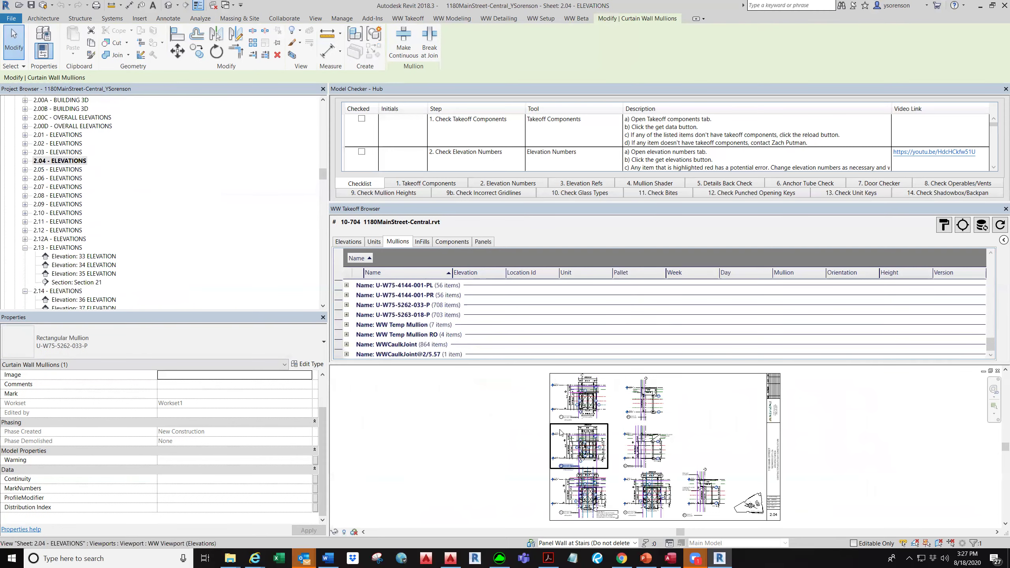
{"action": "scroll", "coordinate": [558, 478], "scroll_direction": "up", "scroll_amount": 5}
{"action": "scroll", "coordinate": [560, 471], "scroll_direction": "up", "scroll_amount": 8}
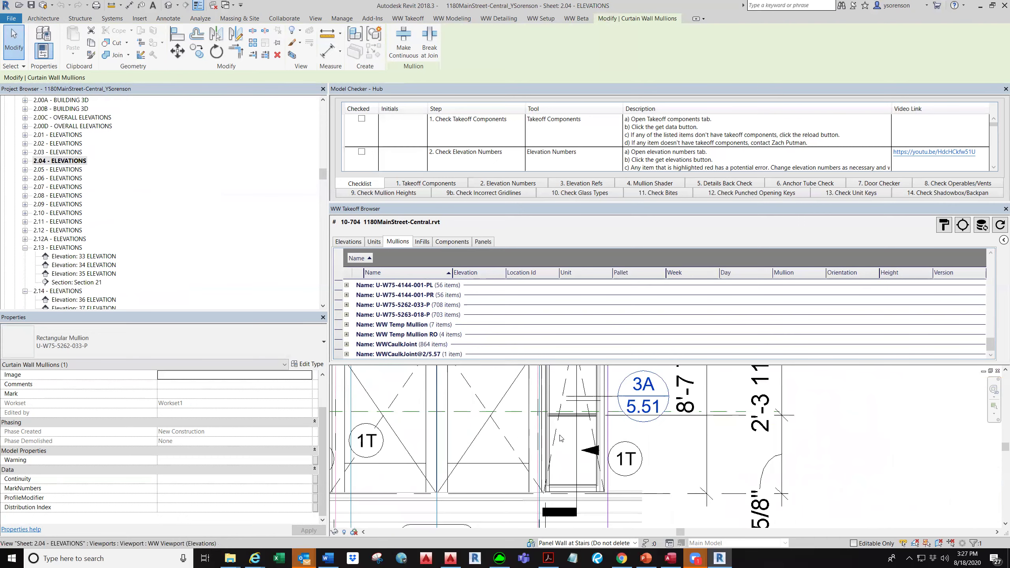
Activate elevation 09 and select the door's right jamb mullion DRS-W75-5262-007-P to check its ProfileModifier.
{"action": "left_click", "coordinate": [544, 469]}
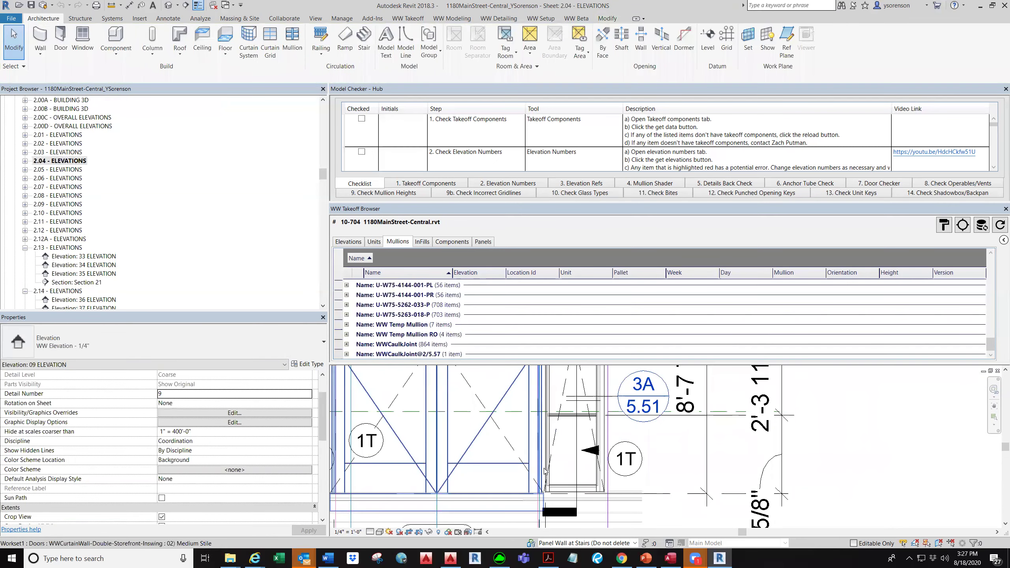
{"action": "double_click", "coordinate": [543, 477]}
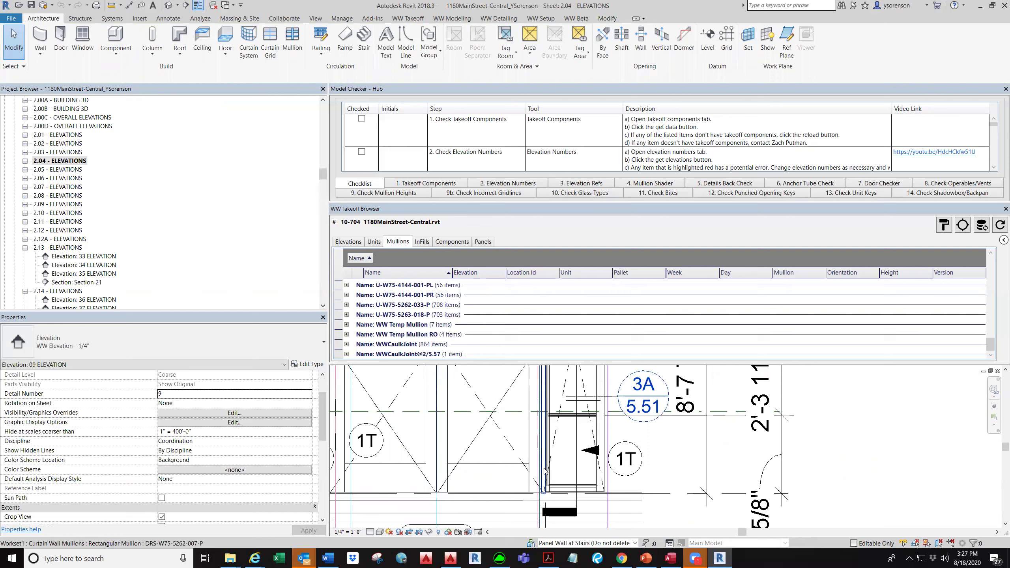
{"action": "left_click", "coordinate": [537, 492]}
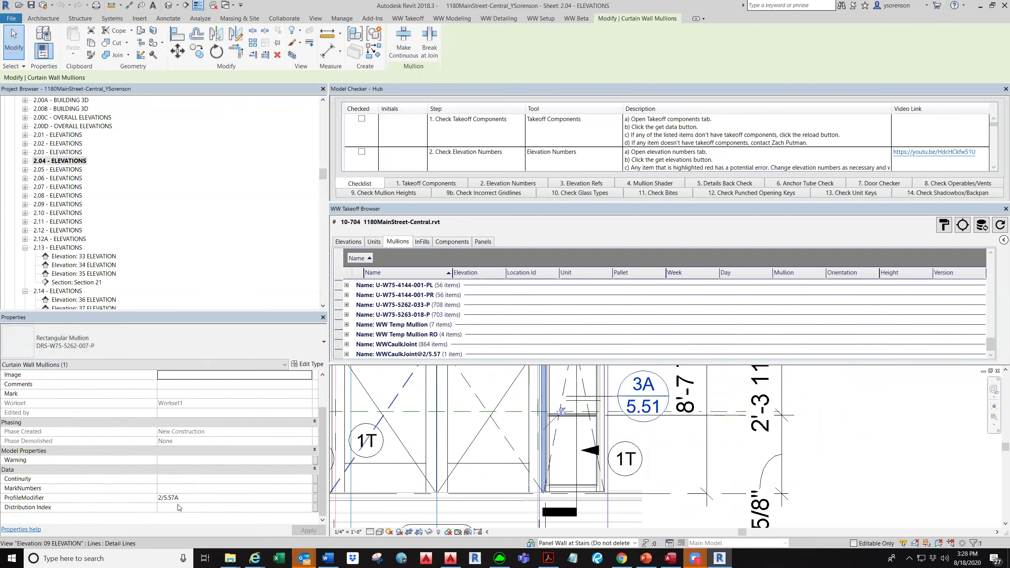
Copy the profile name DRS-W75-5262-007-P from the jamb mullion's type properties, leaving the type unchanged.
{"action": "left_click", "coordinate": [308, 364]}
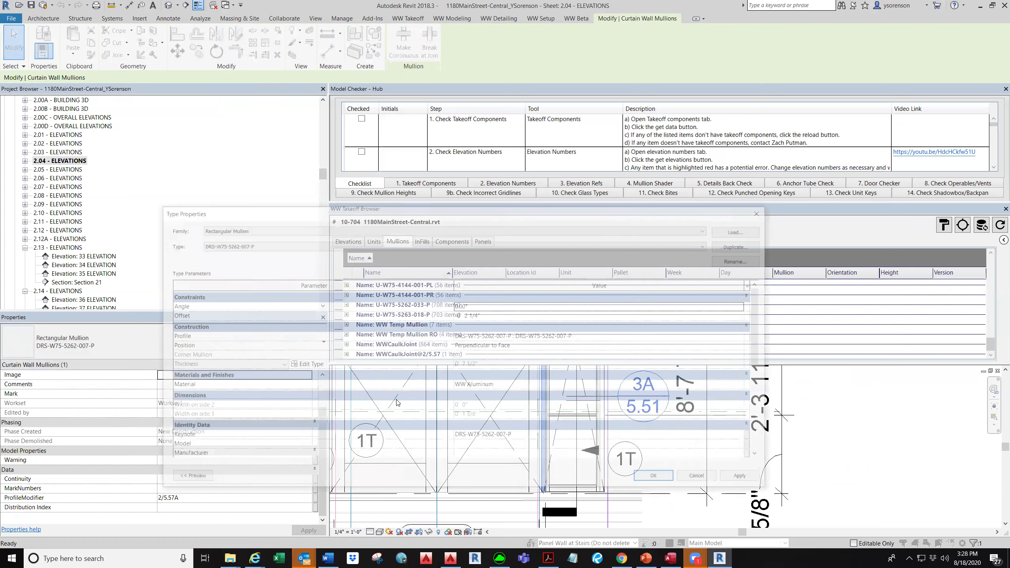
{"action": "left_click", "coordinate": [586, 338]}
{"action": "left_click_drag", "start_coordinate": [582, 336], "coordinate": [516, 337]}
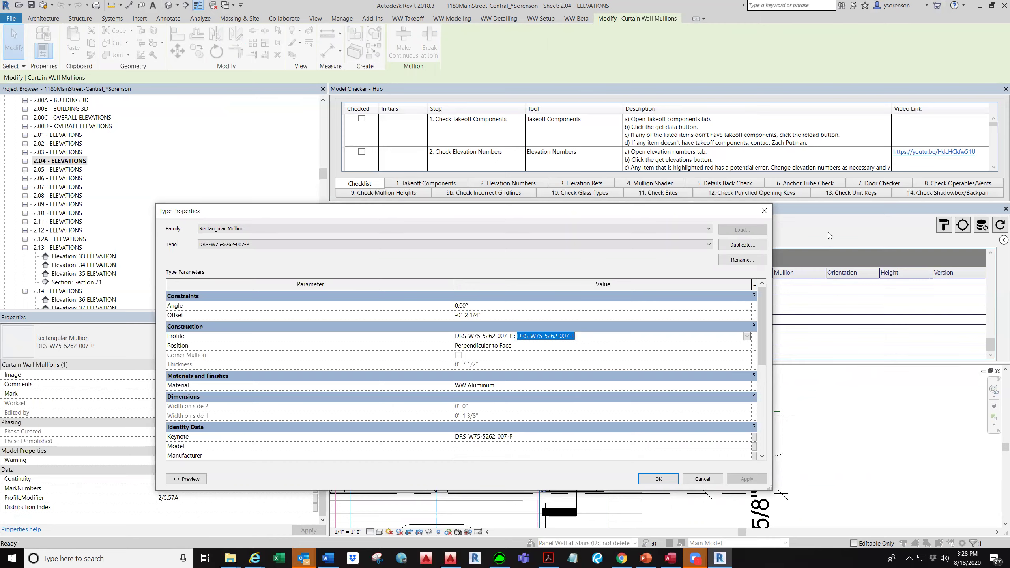
{"action": "left_click", "coordinate": [764, 212]}
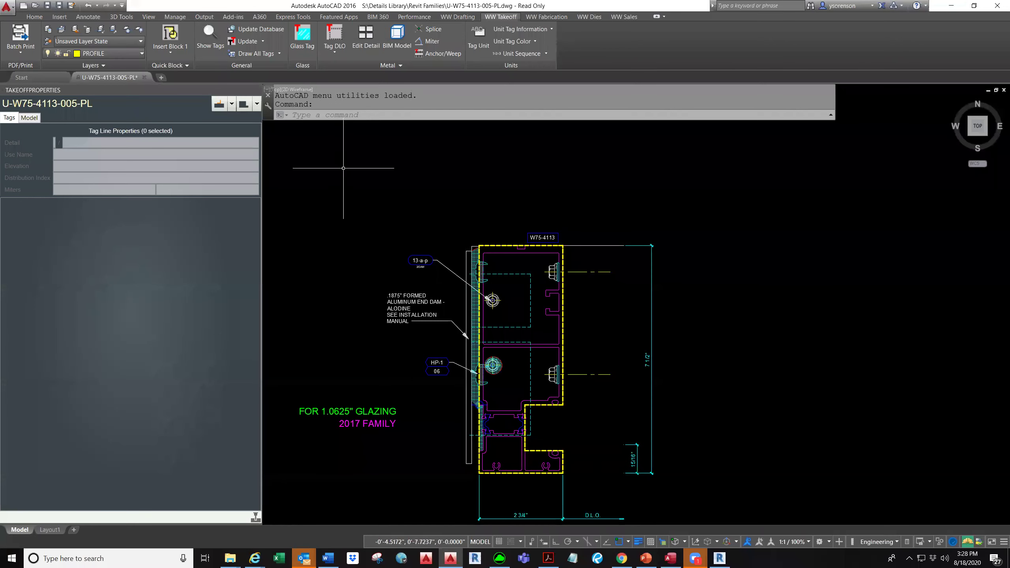
In AutoCAD, run QV to open the DRS-W75-5262-007-P drawing as read-only and inspect its profile detail.
{"action": "left_click", "coordinate": [337, 116]}
{"action": "type", "text": "qb"}
{"action": "key", "text": "BackSpace"}
{"action": "type", "text": "v"}
{"action": "key", "text": "Return"}
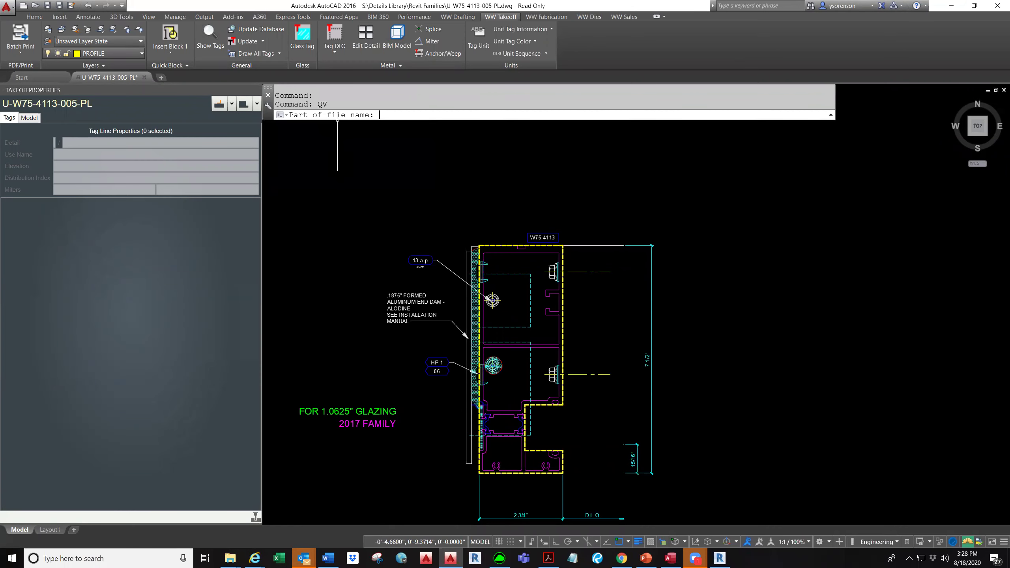
{"action": "type", "text": "U-W75-4113-005-PL"}
{"action": "key", "text": "Return"}
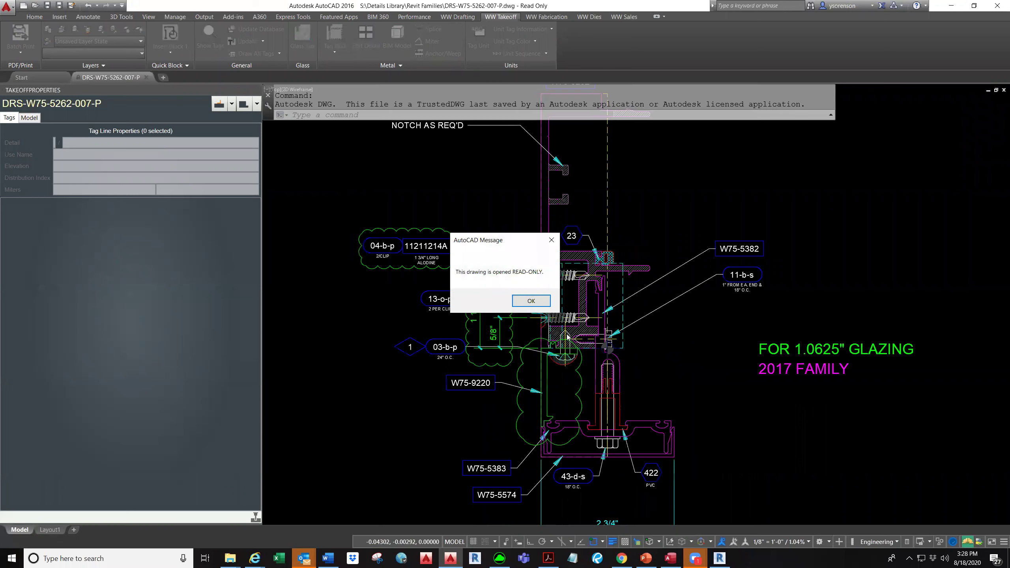
{"action": "key", "text": "Return"}
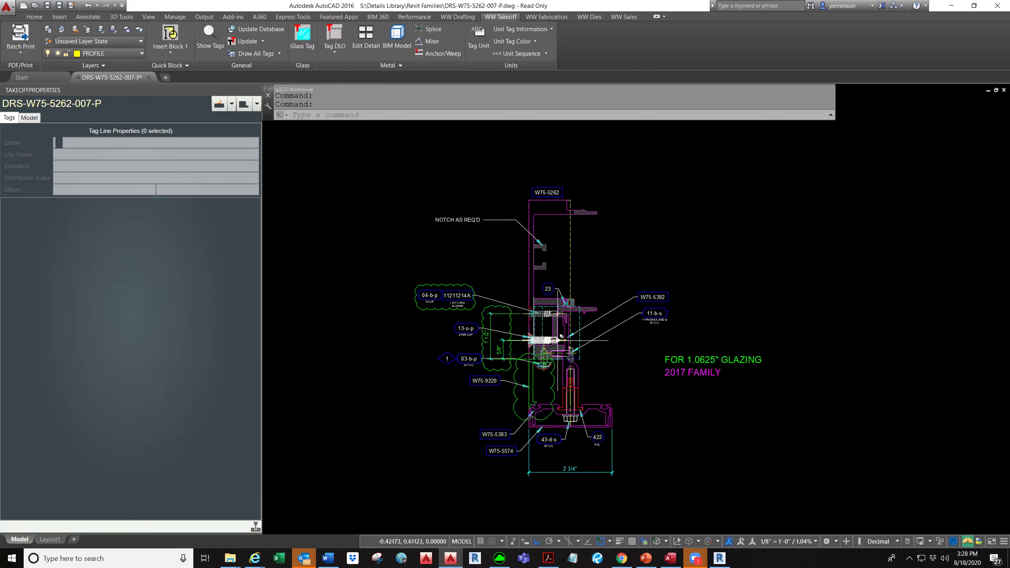
{"action": "scroll", "coordinate": [537, 278], "scroll_direction": "up", "scroll_amount": 2}
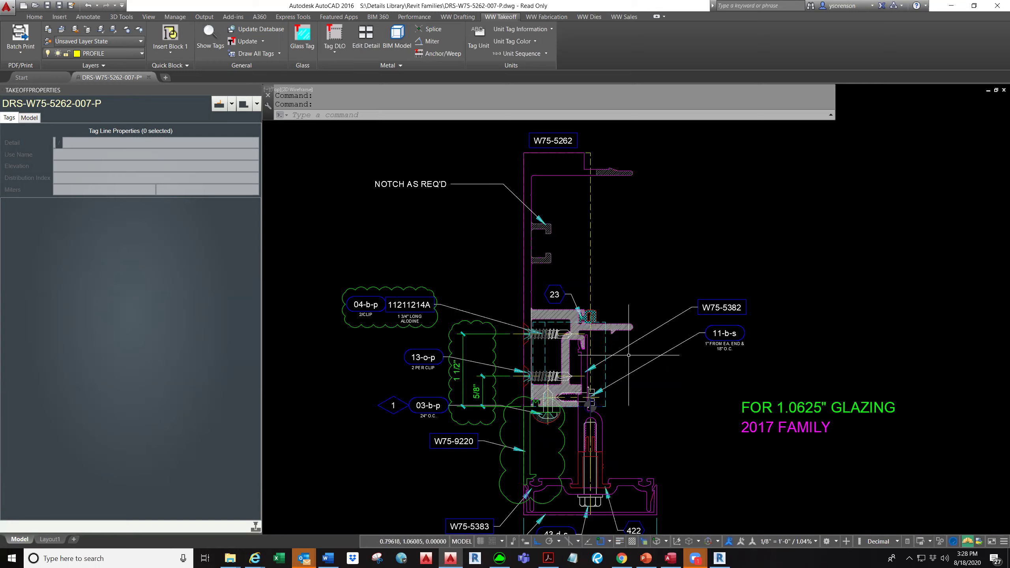
Switch back to Revit and open detail 2/5.57A from the section callout at the door's right jamb.
{"action": "left_click", "coordinate": [719, 559]}
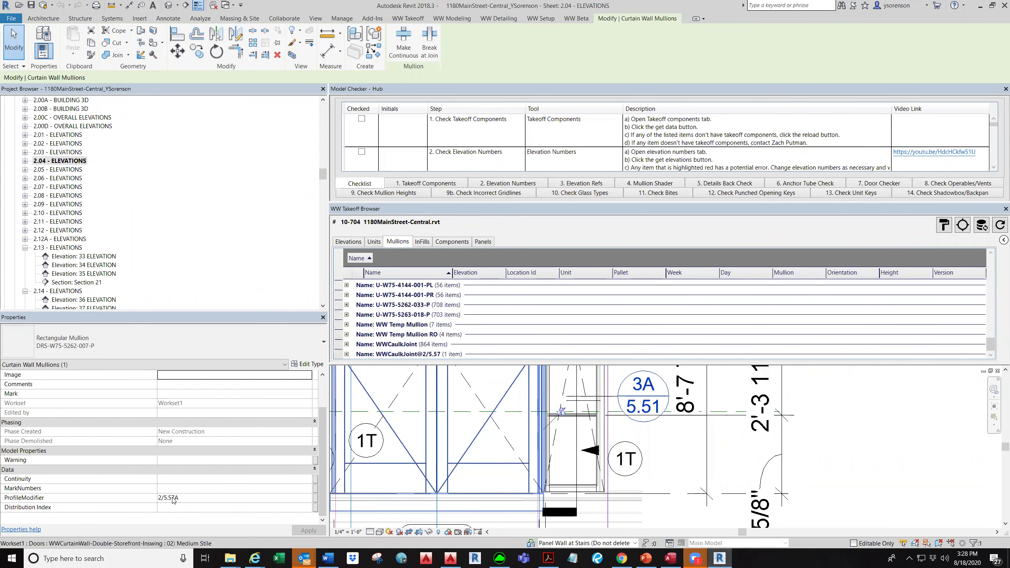
{"action": "scroll", "coordinate": [544, 405], "scroll_direction": "down", "scroll_amount": 2}
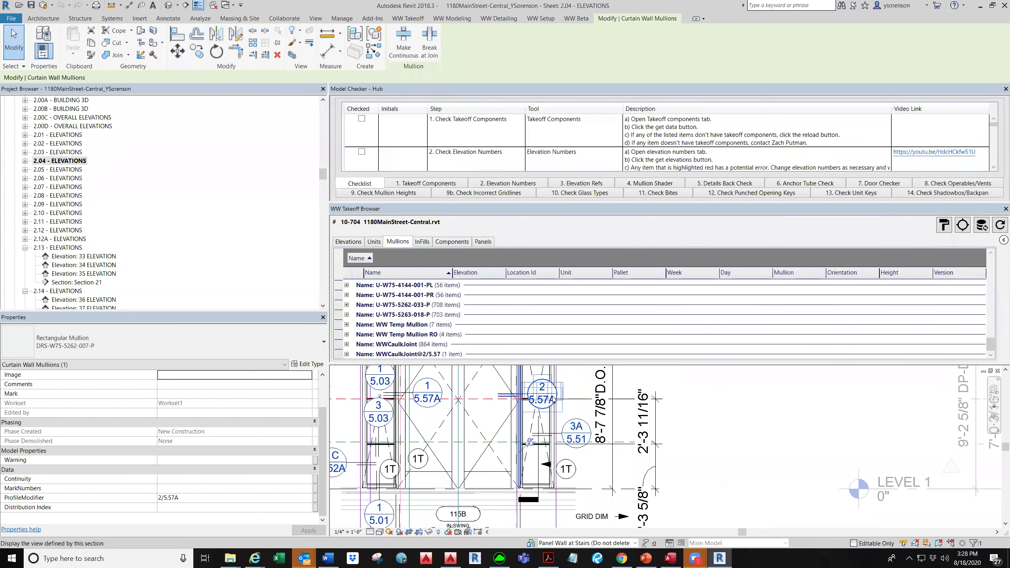
{"action": "scroll", "coordinate": [545, 406], "scroll_direction": "up", "scroll_amount": 1}
{"action": "double_click", "coordinate": [544, 405]}
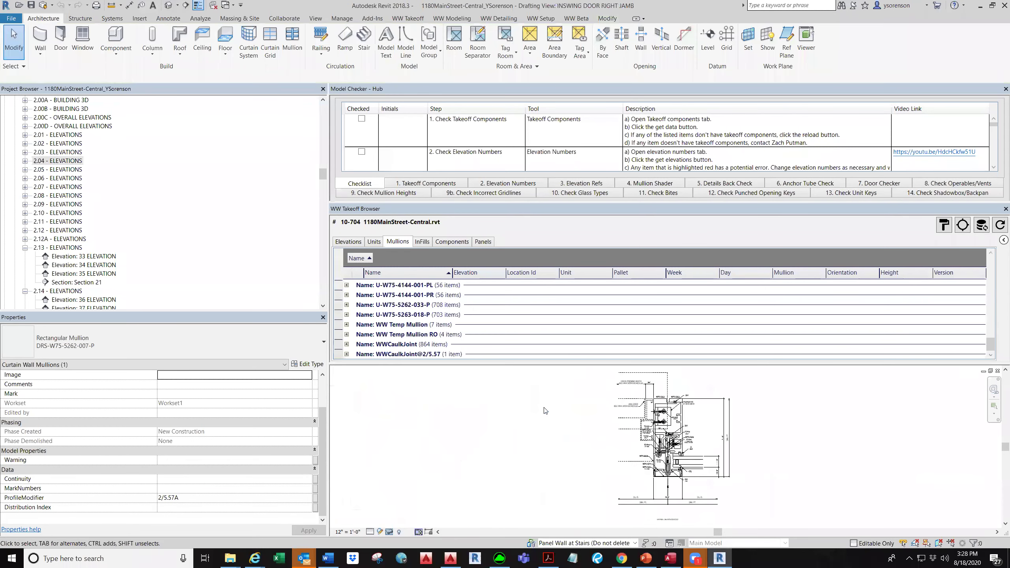
Examine the inswing door right jamb detail 2/5.57A, then close it to return to sheet 2.04.
{"action": "scroll", "coordinate": [640, 382], "scroll_direction": "up", "scroll_amount": 3}
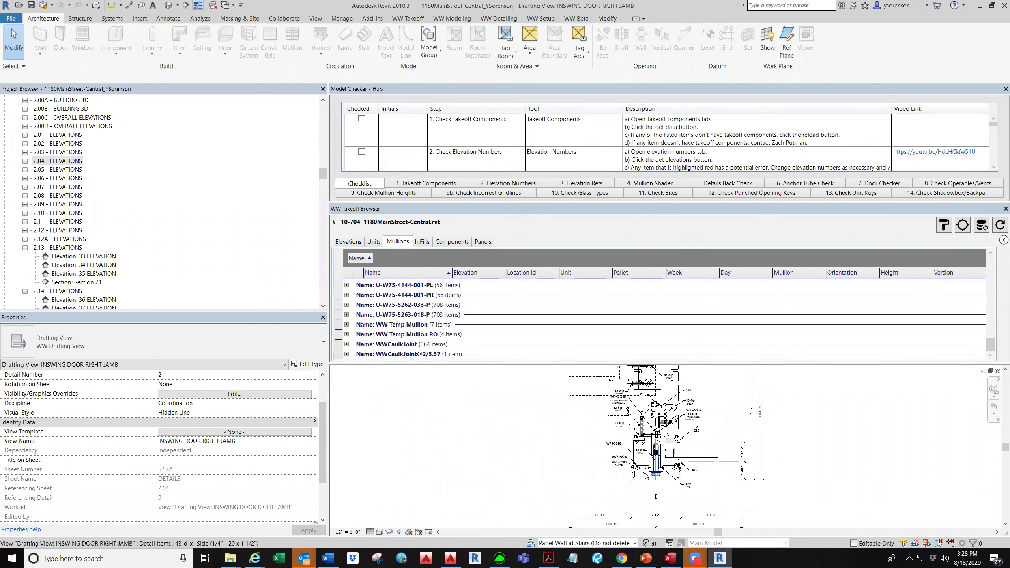
{"action": "middle_click_drag", "start_coordinate": [640, 383], "coordinate": [607, 461]}
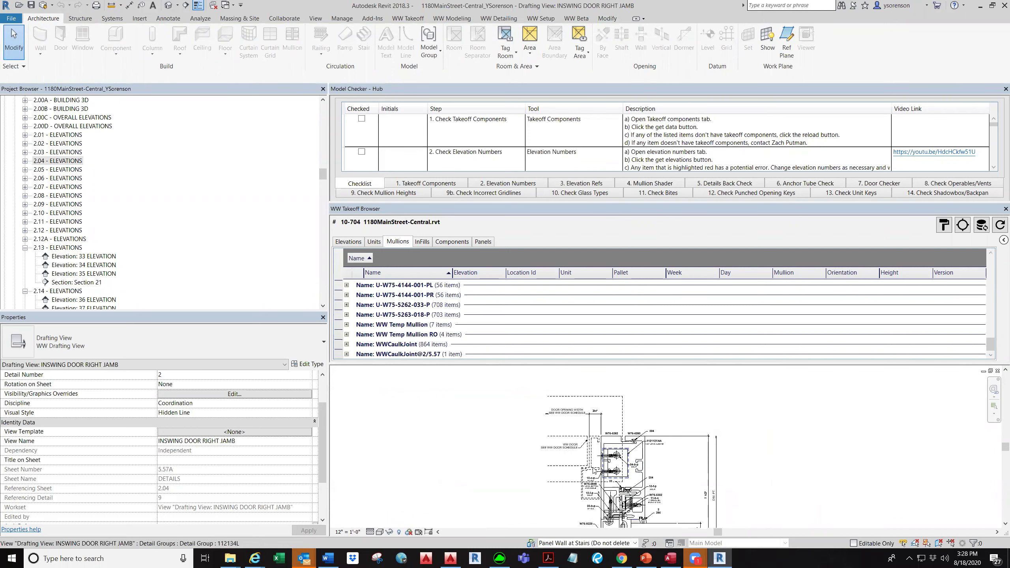
{"action": "scroll", "coordinate": [560, 490], "scroll_direction": "down", "scroll_amount": 1}
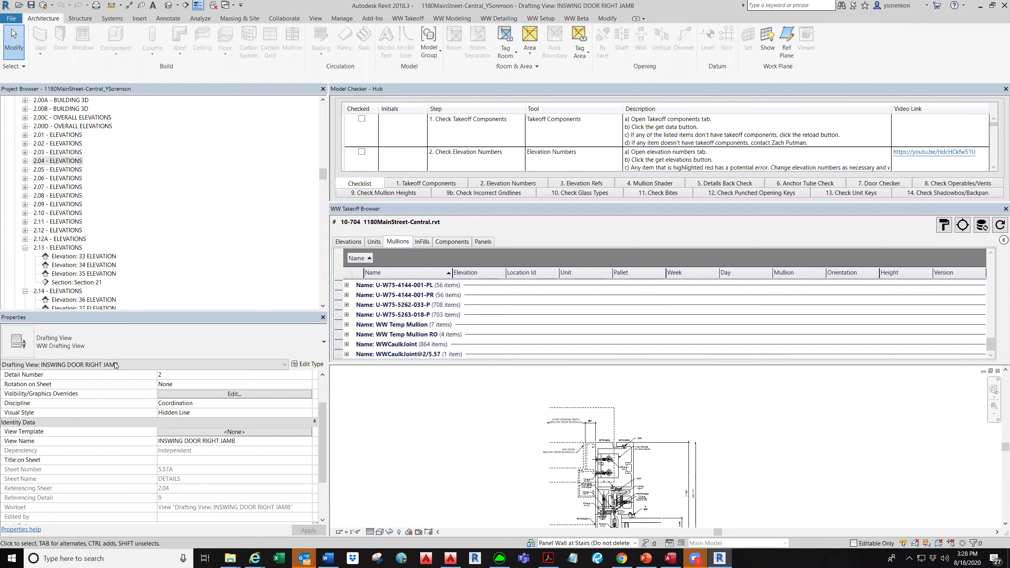
{"action": "scroll", "coordinate": [612, 493], "scroll_direction": "up", "scroll_amount": 2}
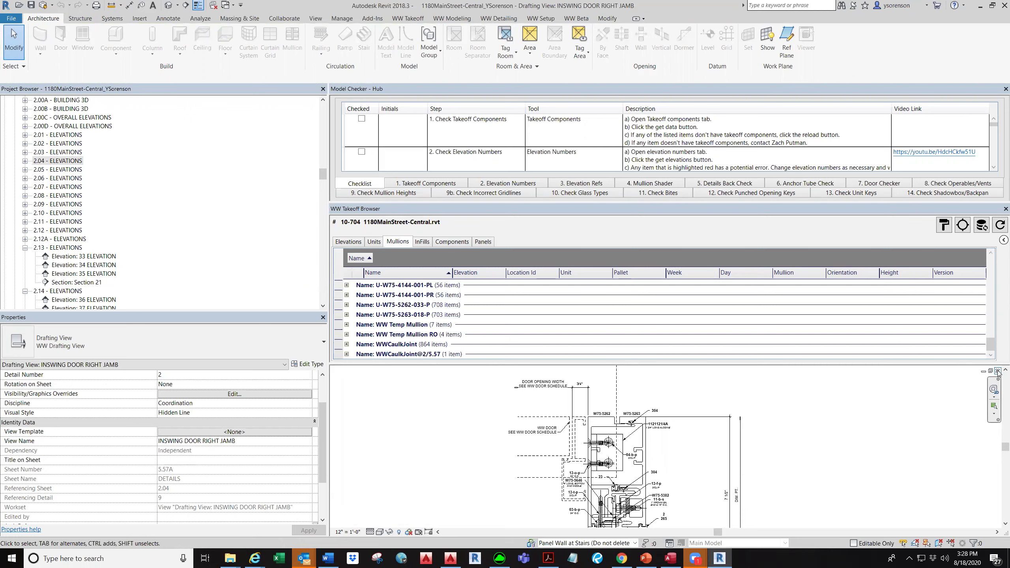
{"action": "left_click", "coordinate": [998, 371]}
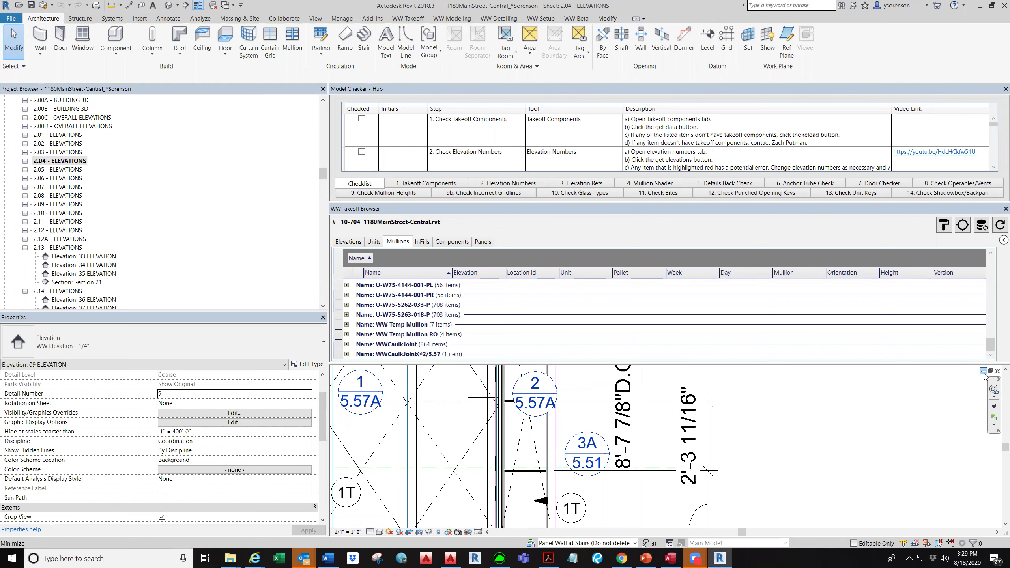
Open sheet 2.02 - ELEVATIONS after viewing sheet 2.01, and undock the WW Takeoff Browser as a floating window.
{"action": "left_click", "coordinate": [67, 135]}
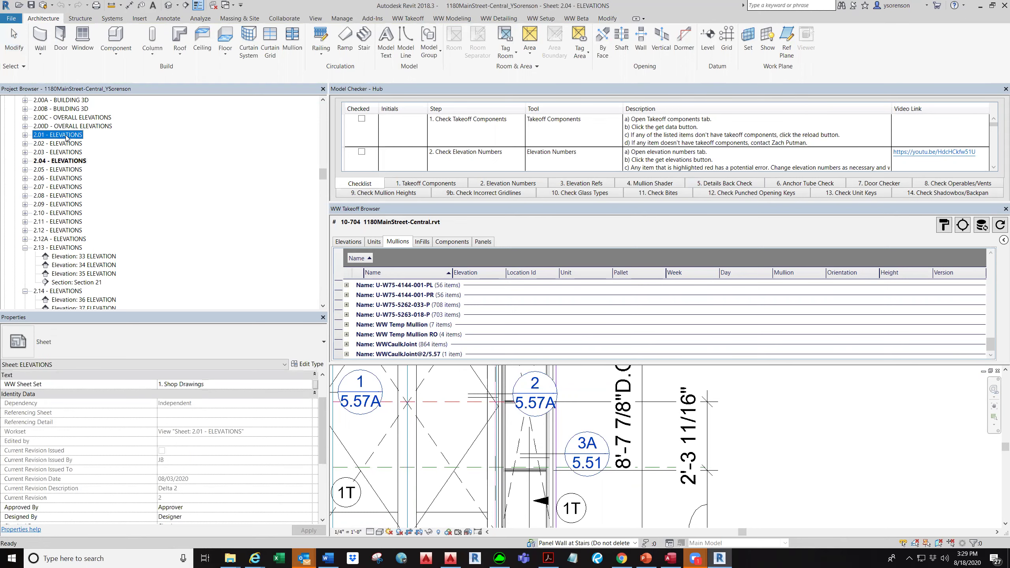
{"action": "double_click", "coordinate": [66, 136]}
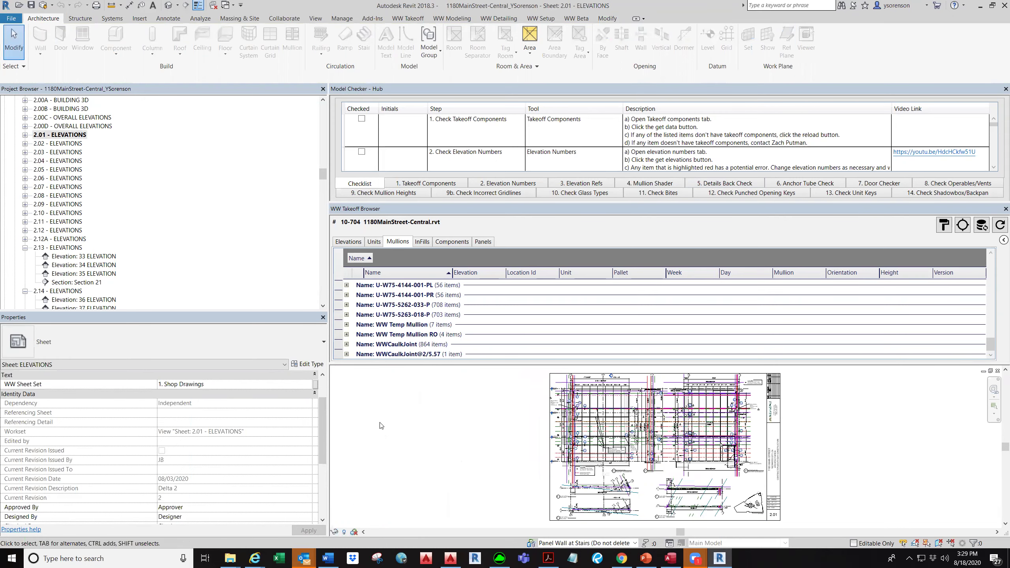
{"action": "double_click", "coordinate": [45, 144]}
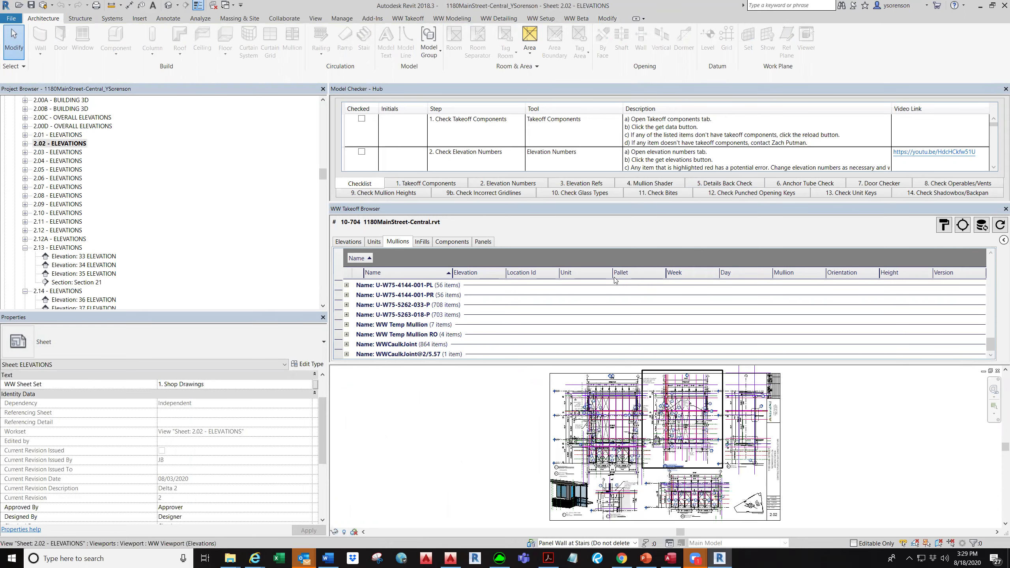
{"action": "double_click", "coordinate": [999, 211]}
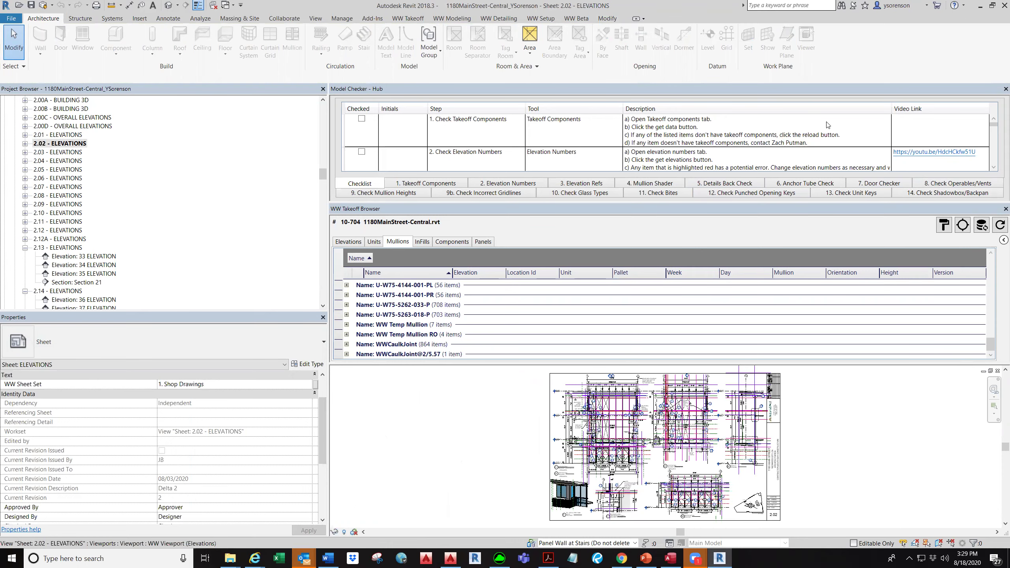
Activate the 01 elevation viewport on sheet 2.02 near section callout 3/5.05, exiting group CW201 without editing it.
{"action": "scroll", "coordinate": [485, 278], "scroll_direction": "up", "scroll_amount": 5}
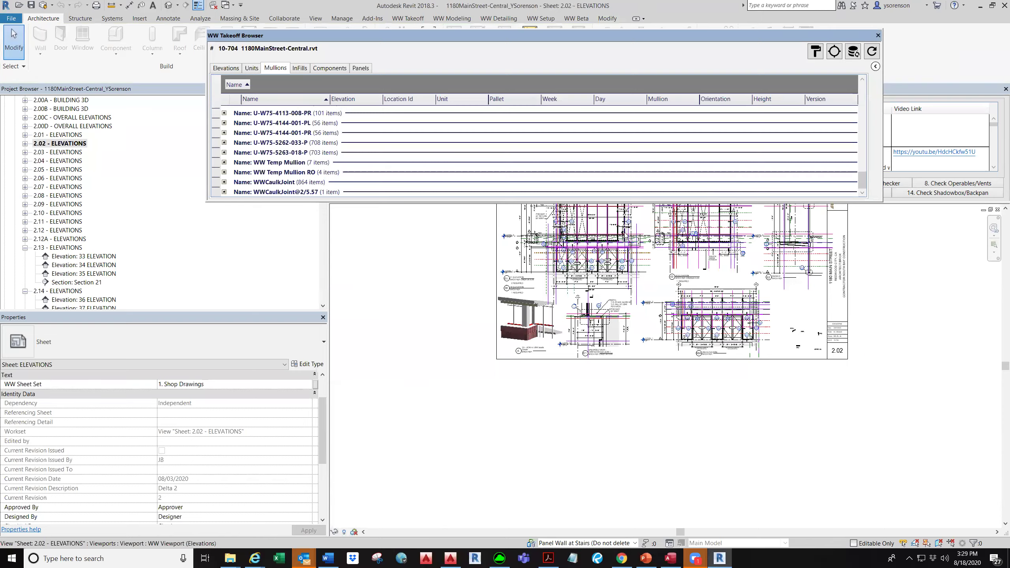
{"action": "scroll", "coordinate": [485, 279], "scroll_direction": "up", "scroll_amount": 3}
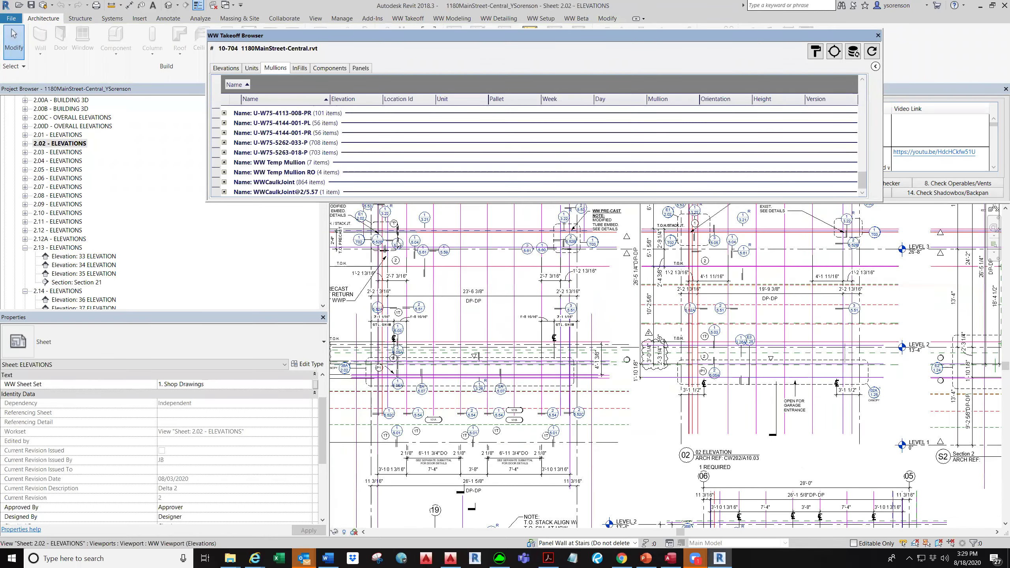
{"action": "scroll", "coordinate": [382, 222], "scroll_direction": "up", "scroll_amount": 2}
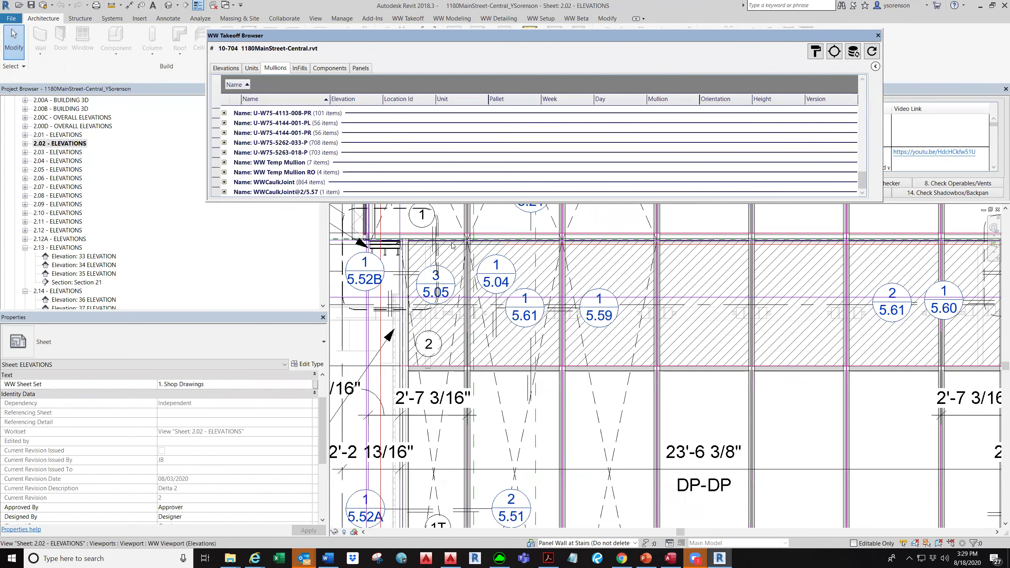
{"action": "scroll", "coordinate": [409, 368], "scroll_direction": "down", "scroll_amount": 2}
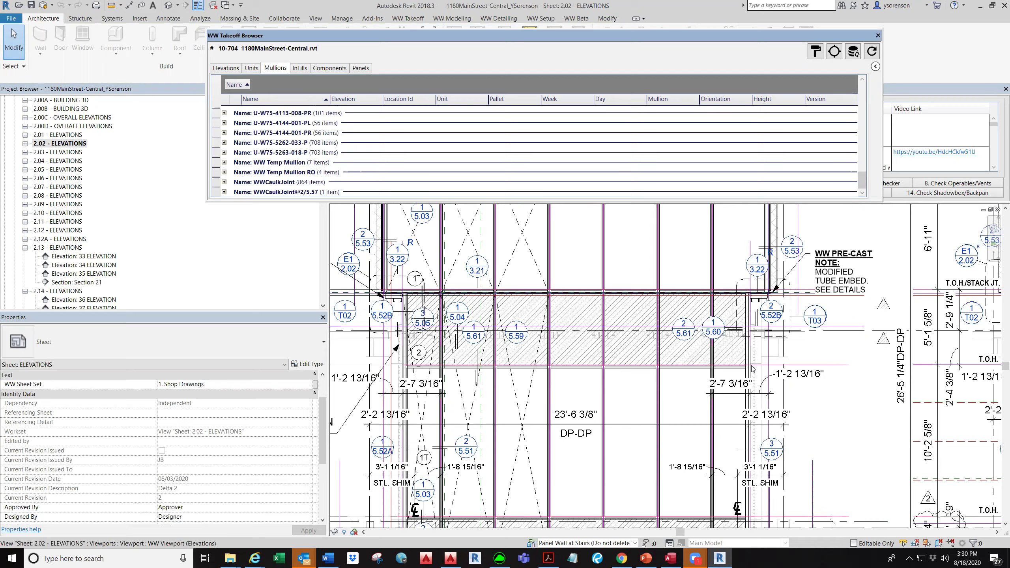
{"action": "double_click", "coordinate": [398, 346]}
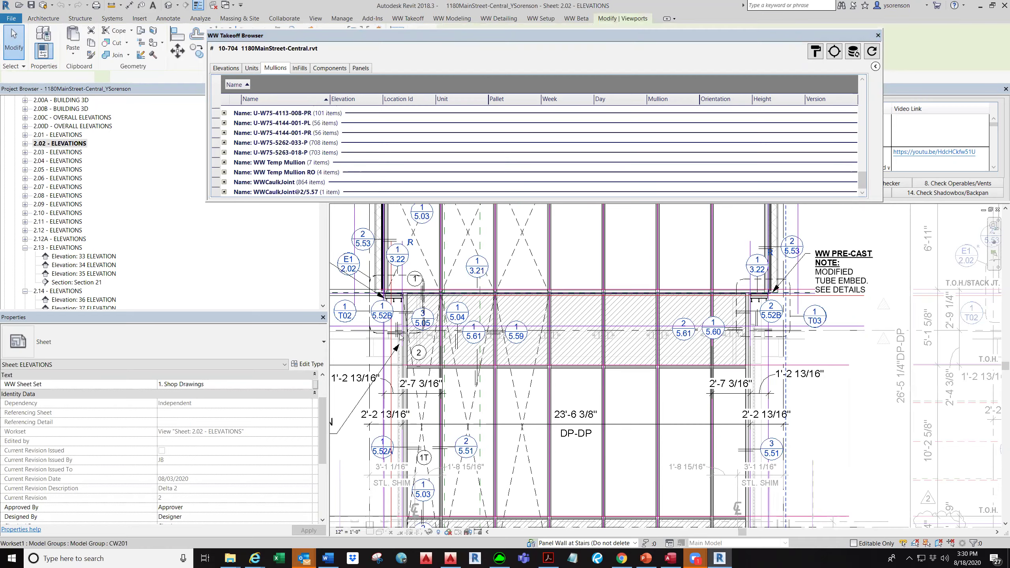
{"action": "scroll", "coordinate": [402, 340], "scroll_direction": "up", "scroll_amount": 3}
{"action": "double_click", "coordinate": [409, 344]}
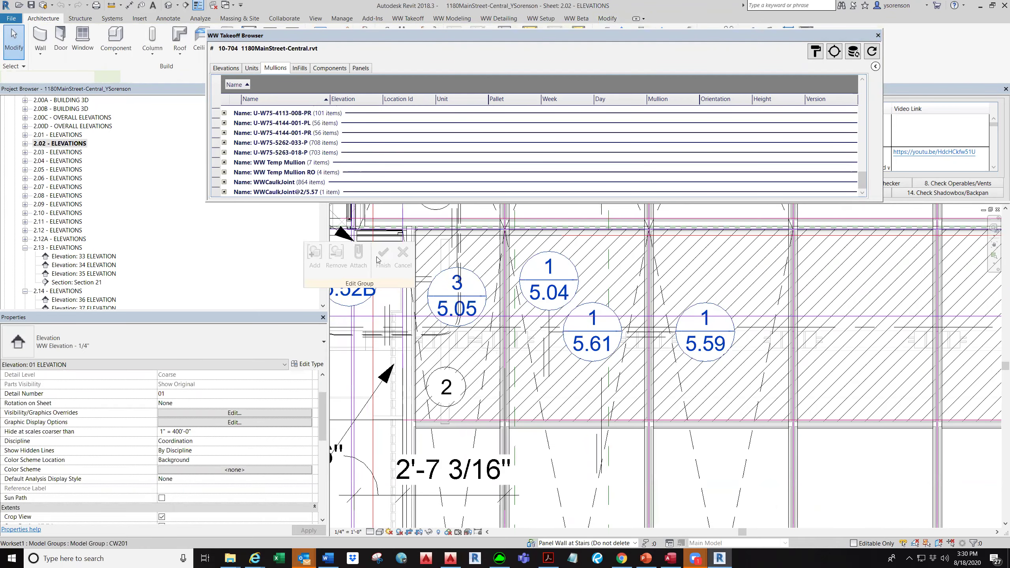
{"action": "left_click", "coordinate": [382, 254]}
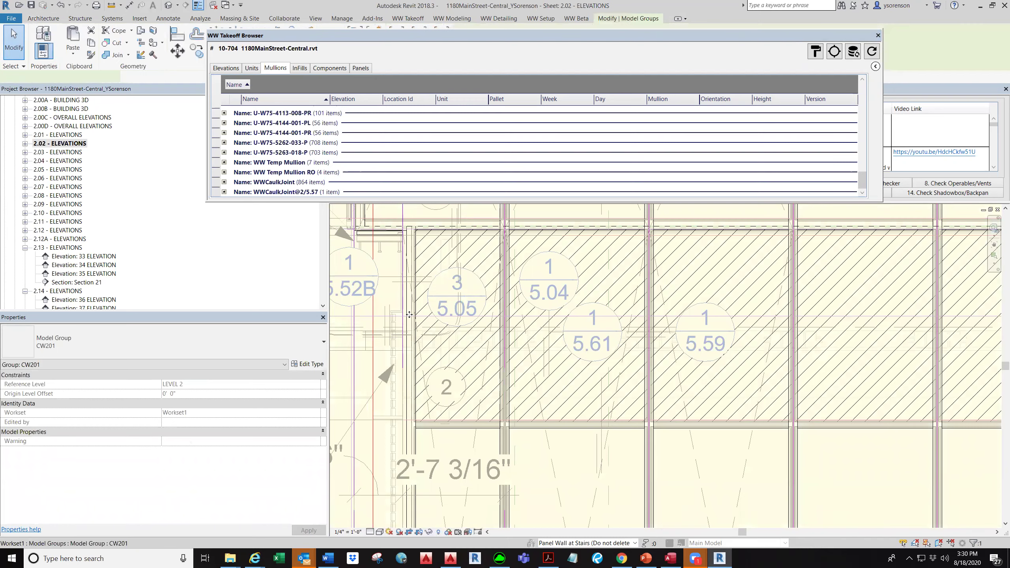
{"action": "key", "text": "Escape"}
{"action": "scroll", "coordinate": [412, 229], "scroll_direction": "up", "scroll_amount": 4}
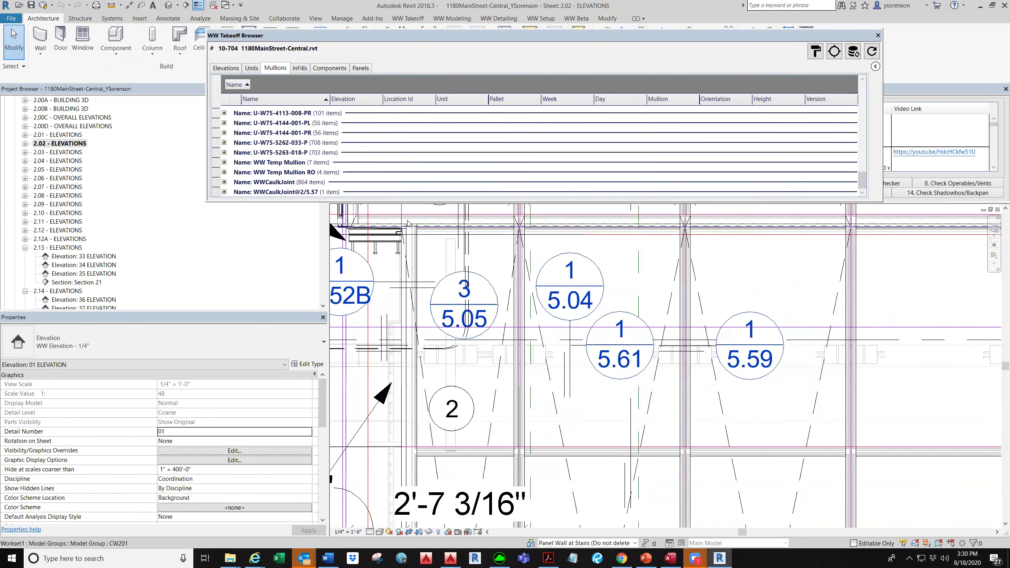
{"action": "scroll", "coordinate": [409, 235], "scroll_direction": "up", "scroll_amount": 1}
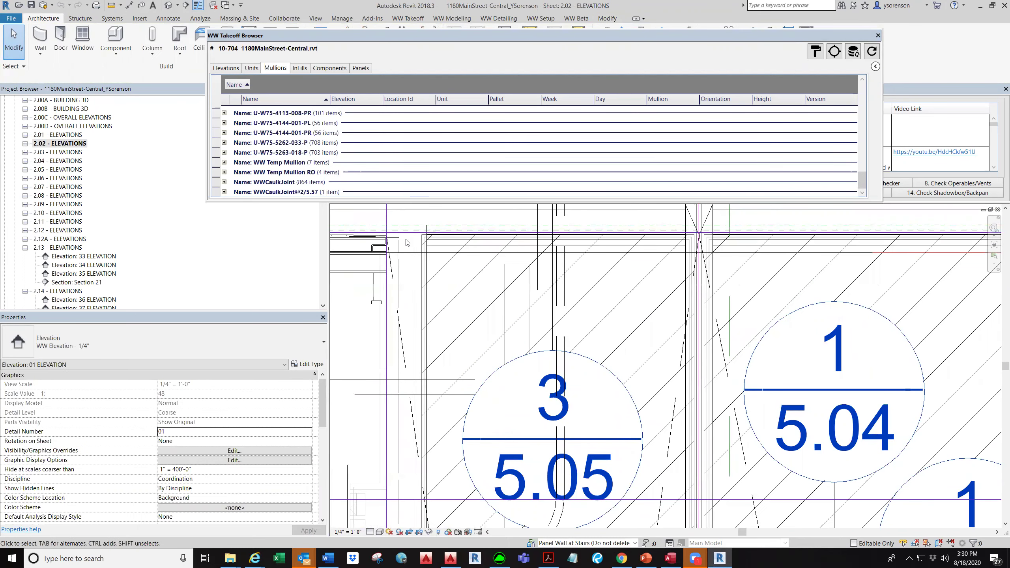
Select jamb mullion U-W75-4113-005-PL, then open detail 1/5.52B from its section callout to compare the profile, and close the detail.
{"action": "left_click", "coordinate": [402, 293]}
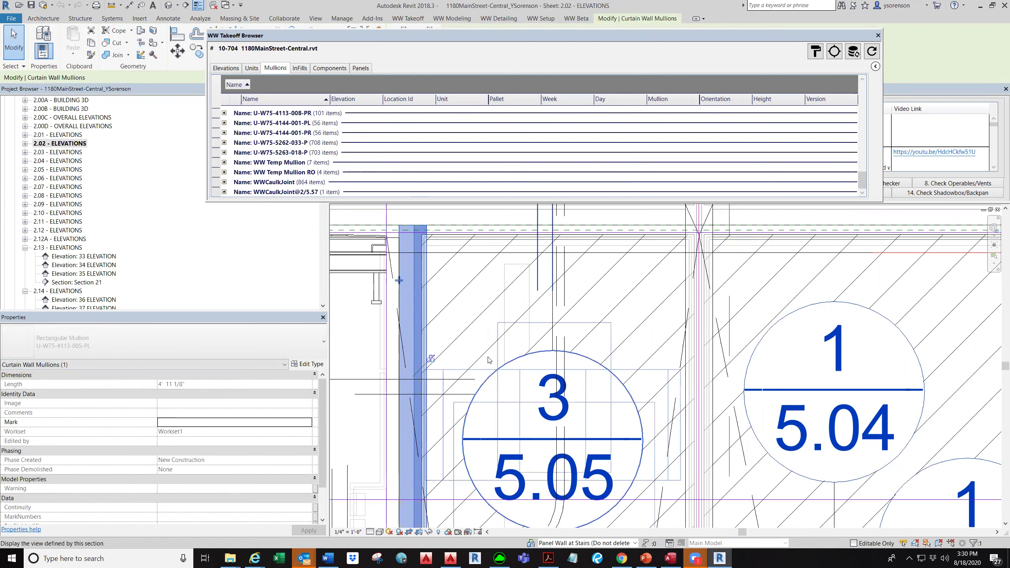
{"action": "scroll", "coordinate": [414, 353], "scroll_direction": "down", "scroll_amount": 2}
{"action": "scroll", "coordinate": [463, 295], "scroll_direction": "down", "scroll_amount": 2}
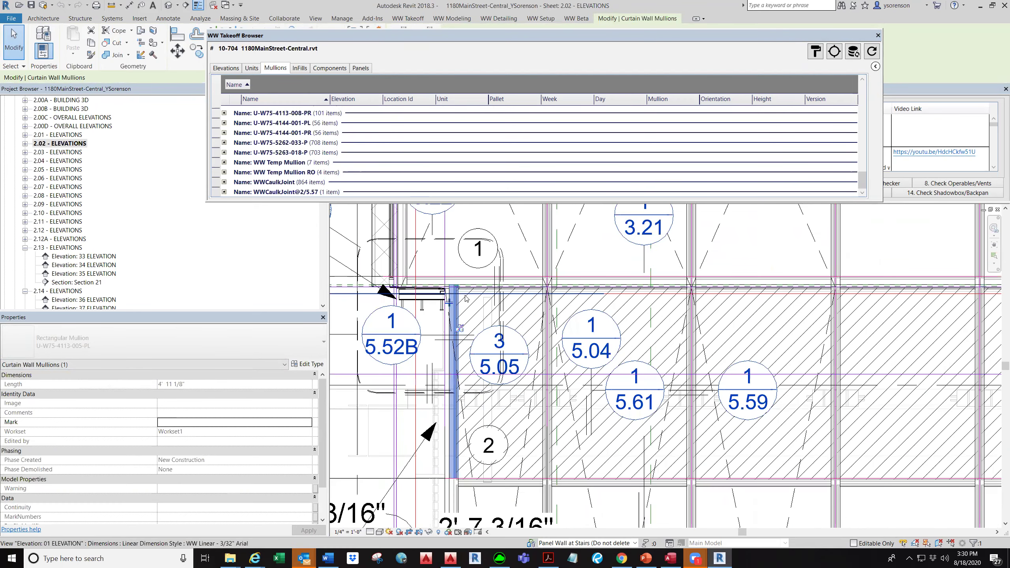
{"action": "double_click", "coordinate": [413, 348]}
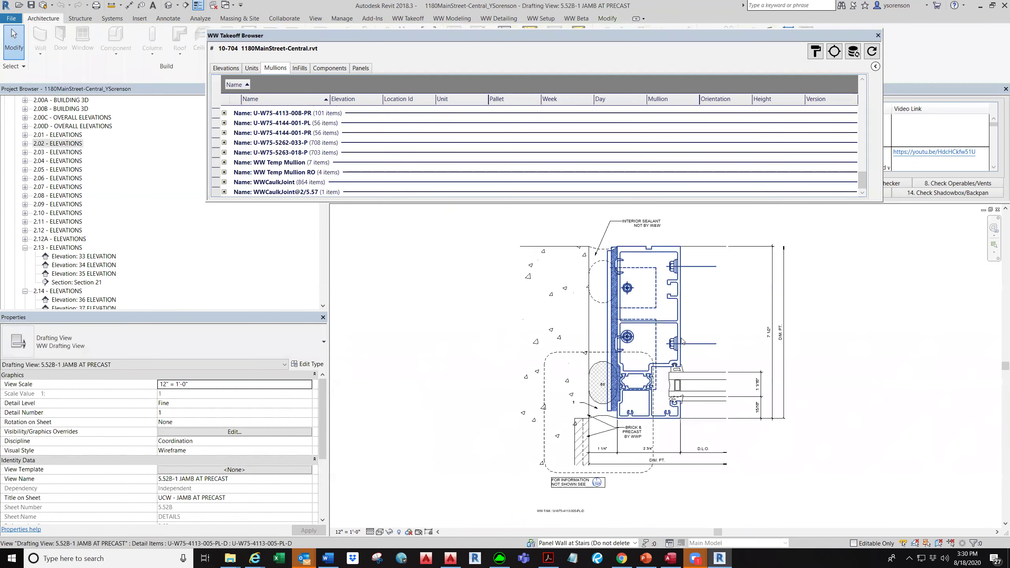
{"action": "left_click", "coordinate": [997, 210]}
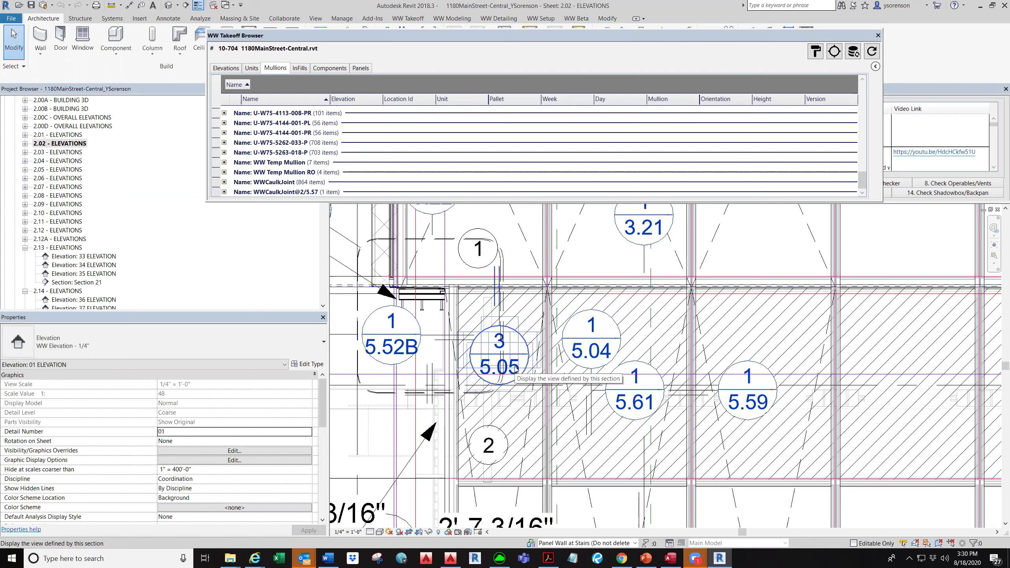
Open the stack joint detail 3/5.05 from its section callout, inspect it, and close it.
{"action": "scroll", "coordinate": [522, 369], "scroll_direction": "up", "scroll_amount": 5}
{"action": "double_click", "coordinate": [516, 381]}
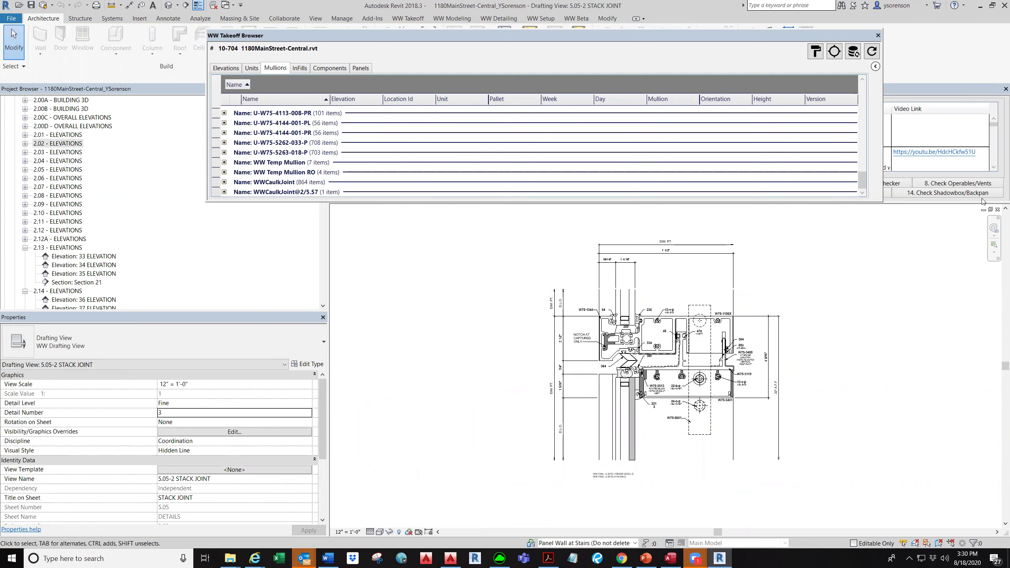
{"action": "left_click", "coordinate": [997, 210]}
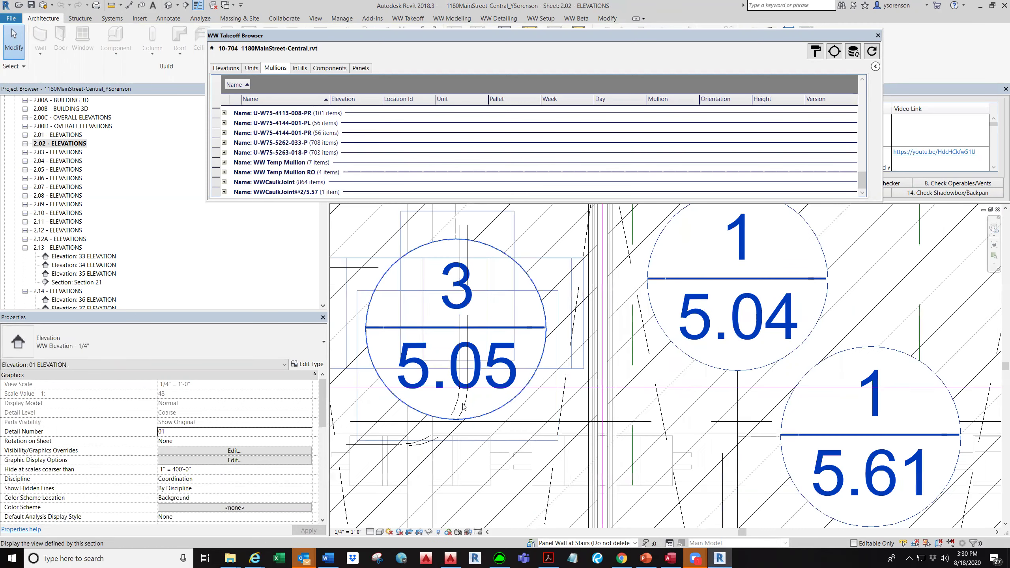
Select the horizontal stack joint mullion U-W75-3119-009-P above callout 3/5.05 and check its ProfileModifier property.
{"action": "scroll", "coordinate": [495, 418], "scroll_direction": "down", "scroll_amount": 2}
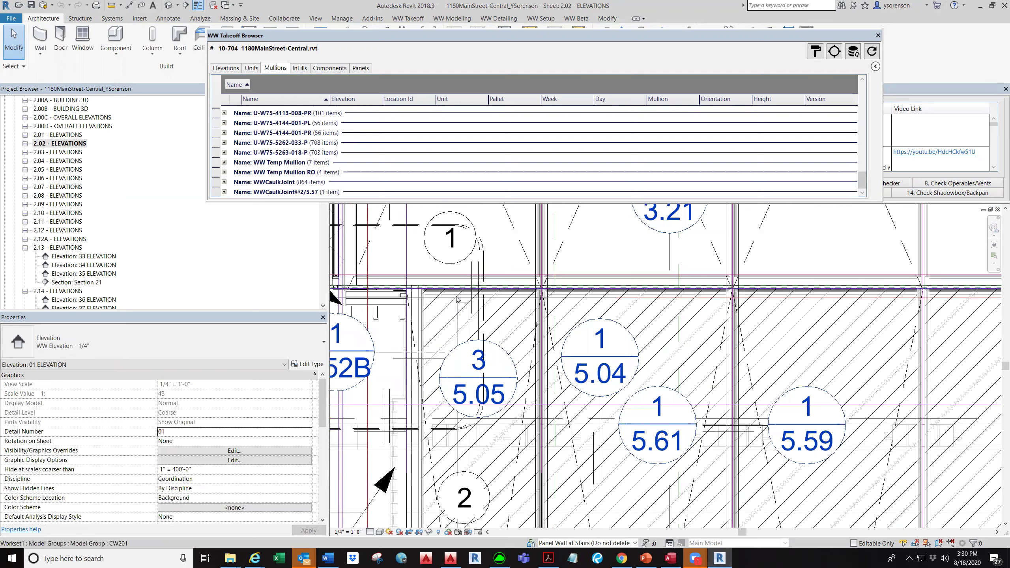
{"action": "scroll", "coordinate": [422, 295], "scroll_direction": "up", "scroll_amount": 1}
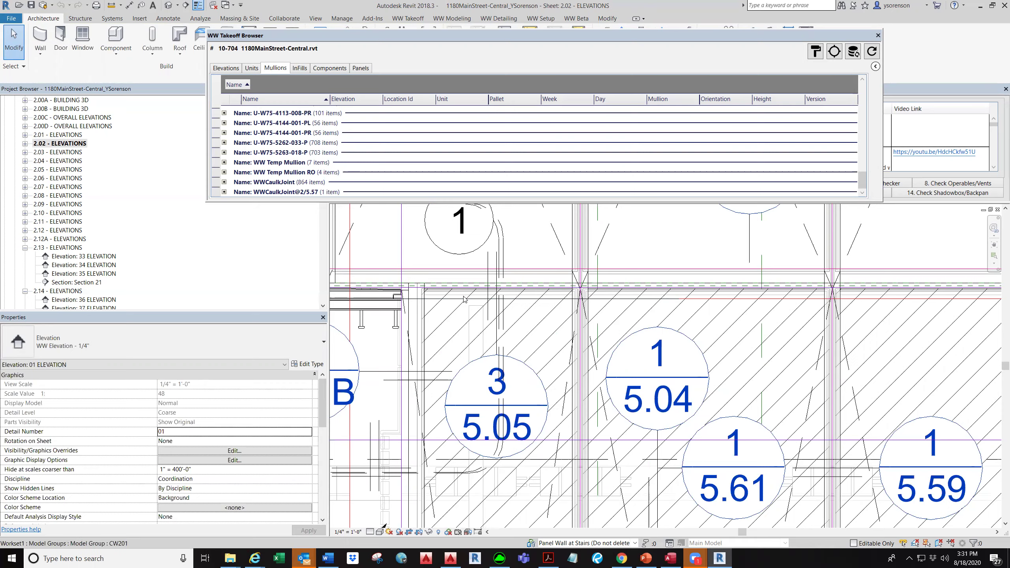
{"action": "scroll", "coordinate": [463, 291], "scroll_direction": "up", "scroll_amount": 2}
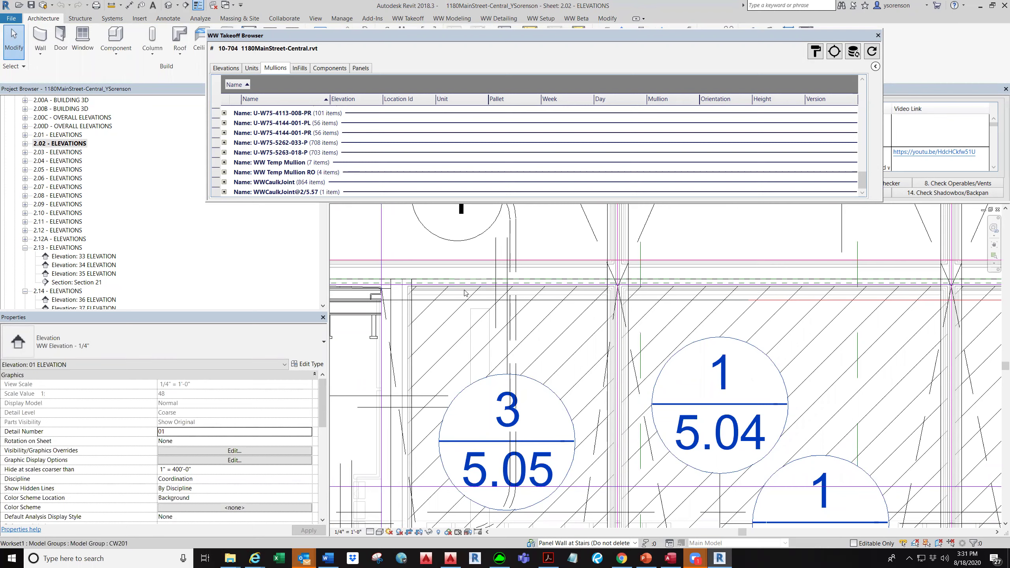
{"action": "left_click", "coordinate": [465, 288]}
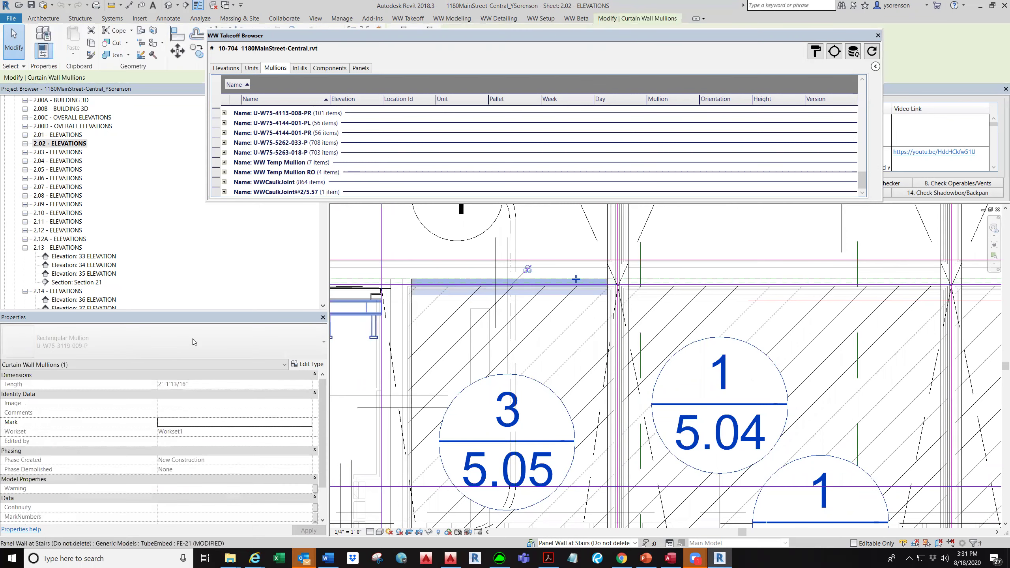
{"action": "scroll", "coordinate": [196, 449], "scroll_direction": "down", "scroll_amount": 1}
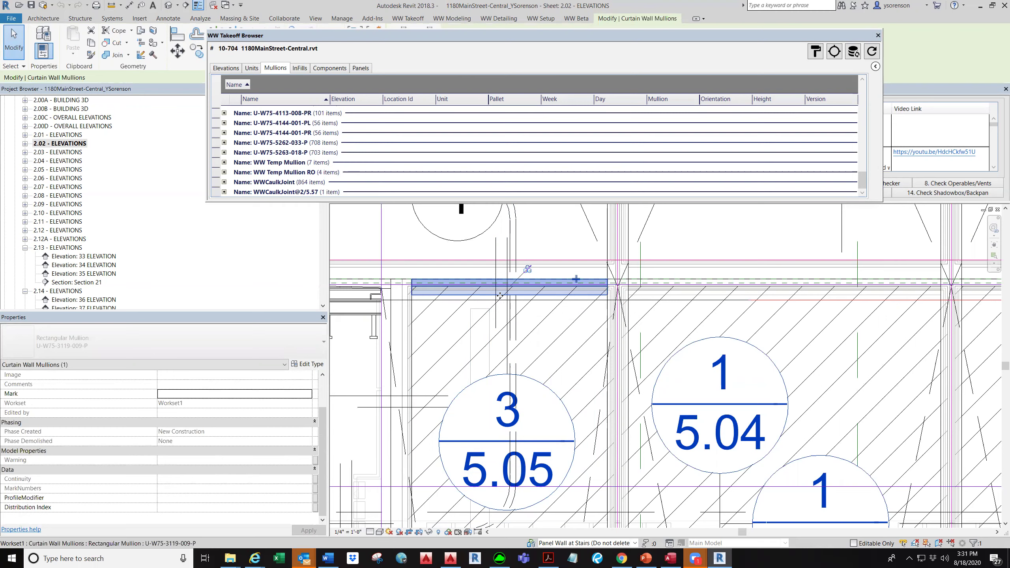
{"action": "scroll", "coordinate": [478, 314], "scroll_direction": "down", "scroll_amount": 2}
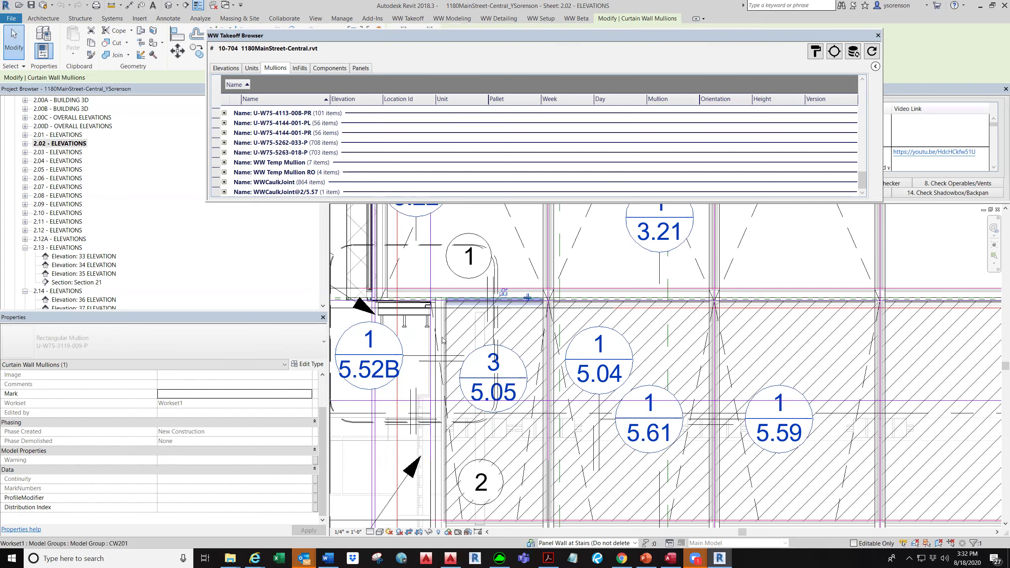
{"action": "scroll", "coordinate": [501, 293], "scroll_direction": "up", "scroll_amount": 3}
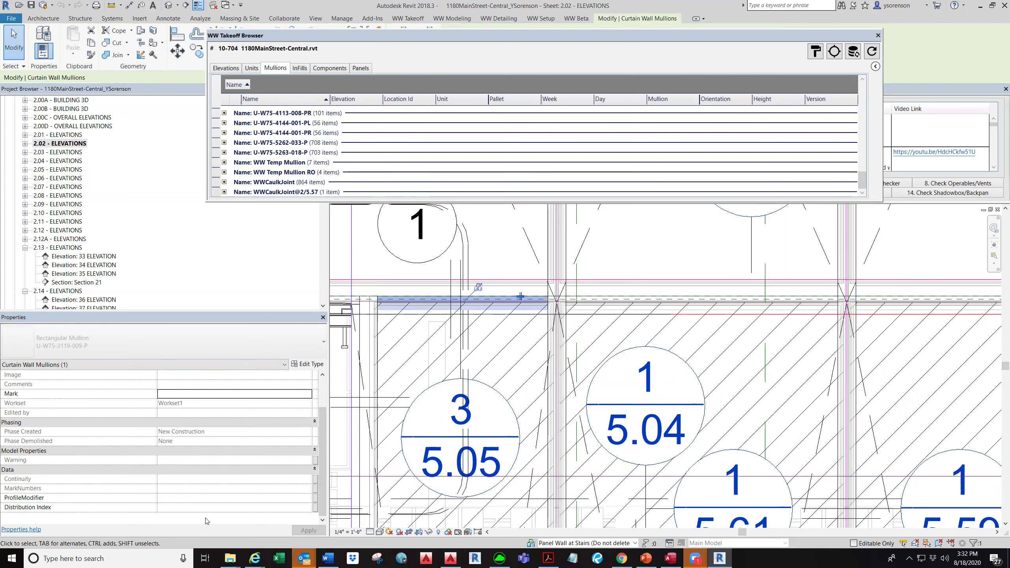
Set the ProfileModifier of the selected stack joint mullion to 3/5.05.
{"action": "left_click", "coordinate": [181, 501]}
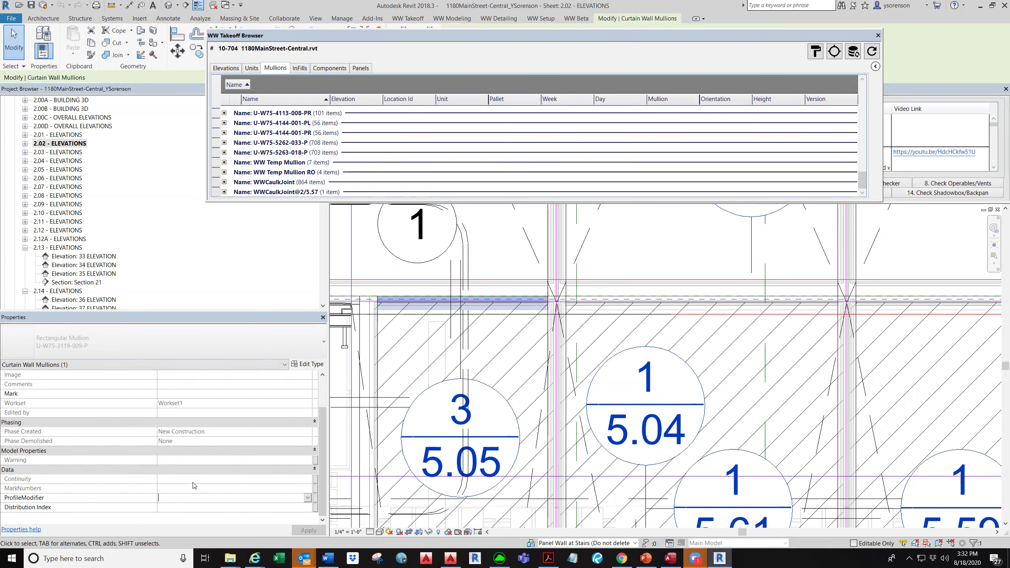
{"action": "type", "text": "3/5.05"}
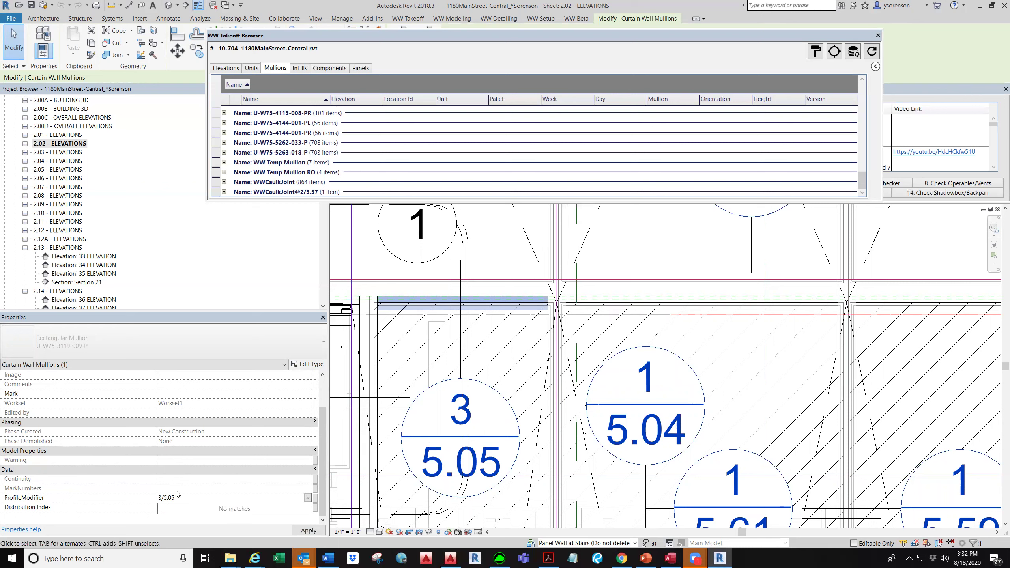
{"action": "left_click", "coordinate": [233, 493]}
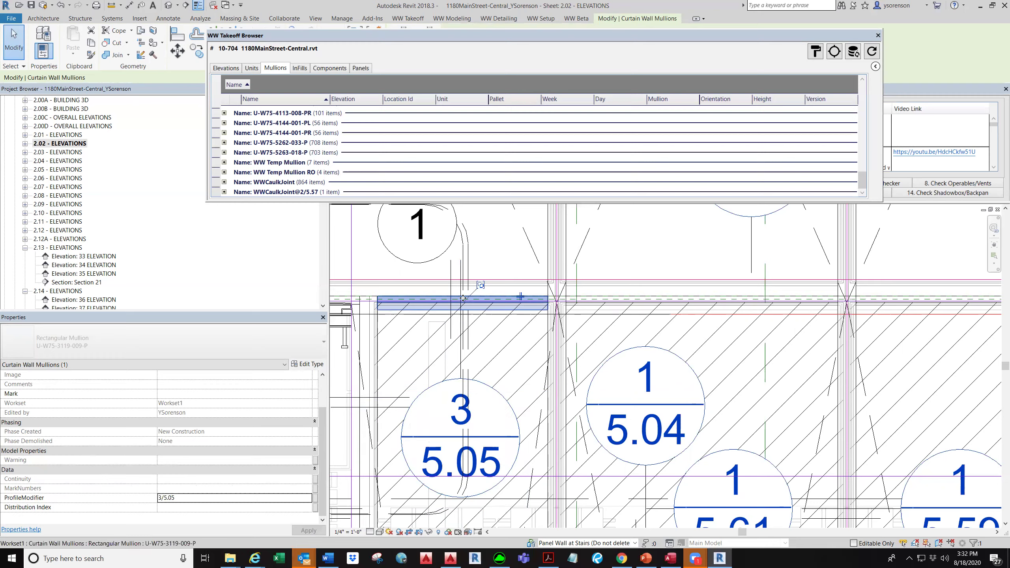
{"action": "scroll", "coordinate": [457, 303], "scroll_direction": "down", "scroll_amount": 3}
{"action": "scroll", "coordinate": [415, 303], "scroll_direction": "up", "scroll_amount": 1}
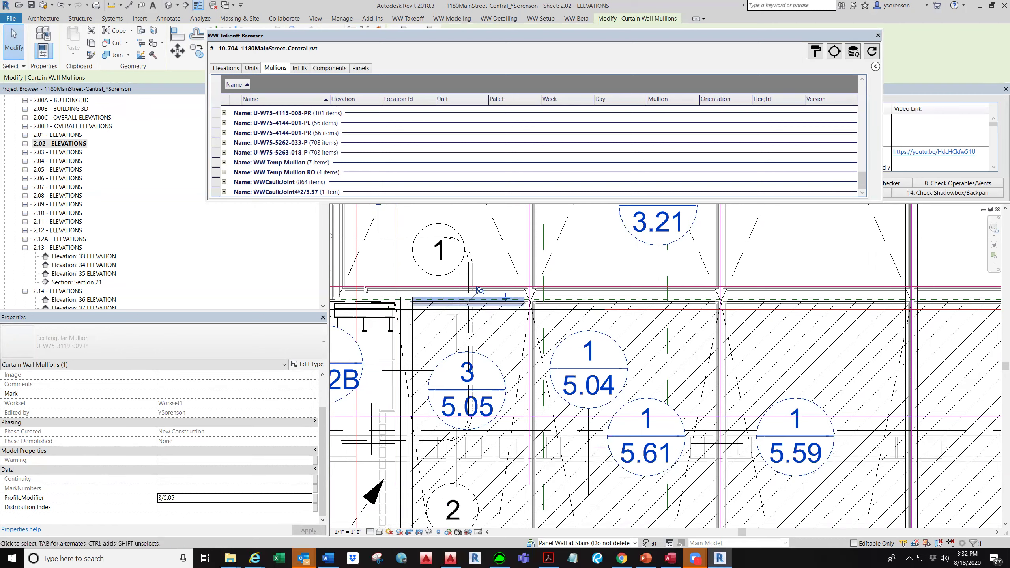
{"action": "scroll", "coordinate": [528, 382], "scroll_direction": "down", "scroll_amount": 2}
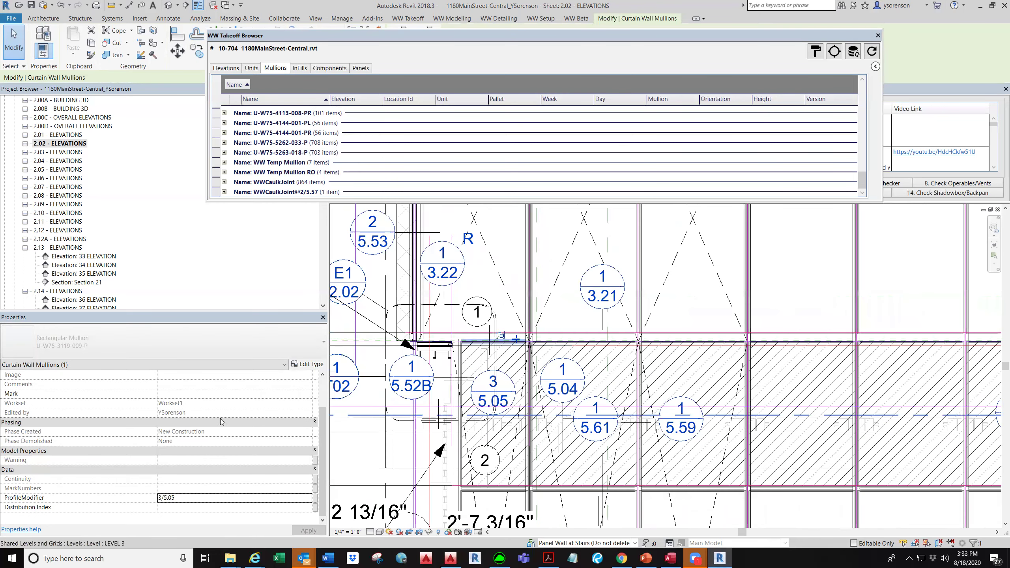